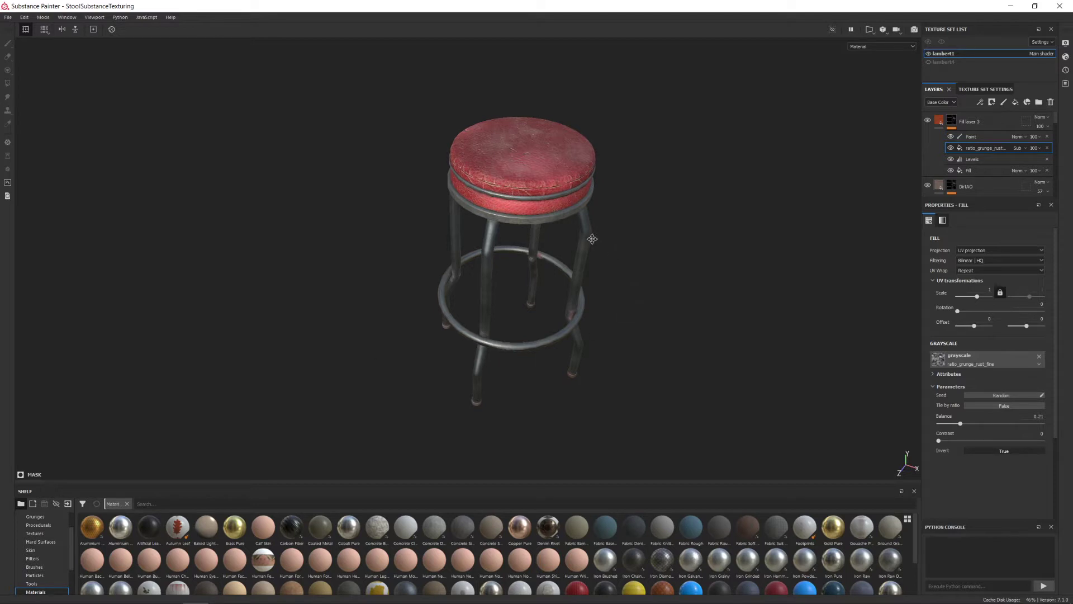
- Orbit and pan the viewport to inspect the stool and its red worn seat top
left_click_drag(423, 375, 614, 235, "alt")
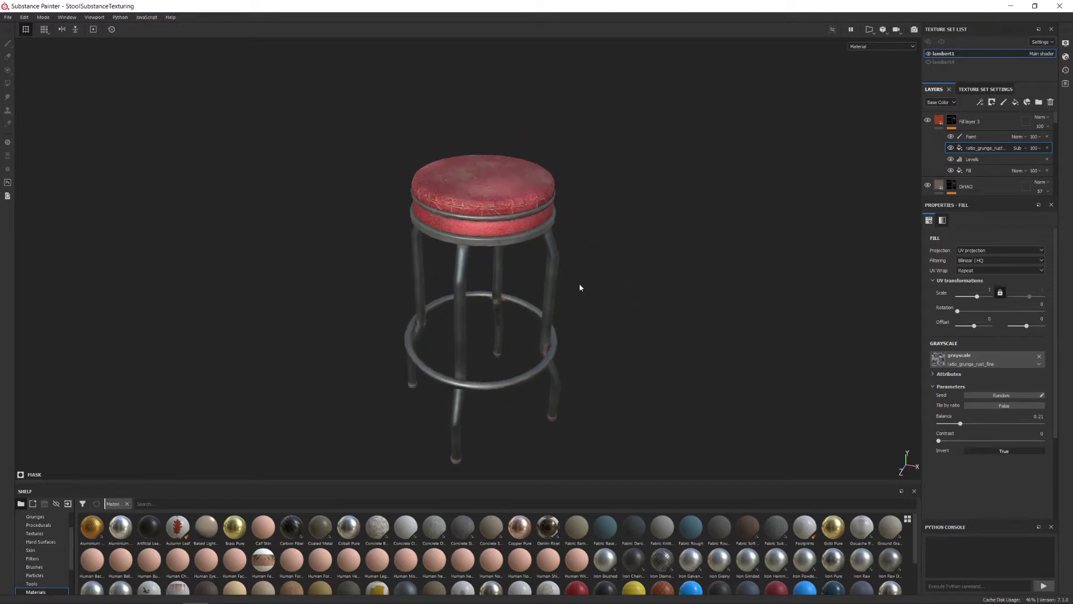
middle_click_drag(579, 287, 618, 254, "alt")
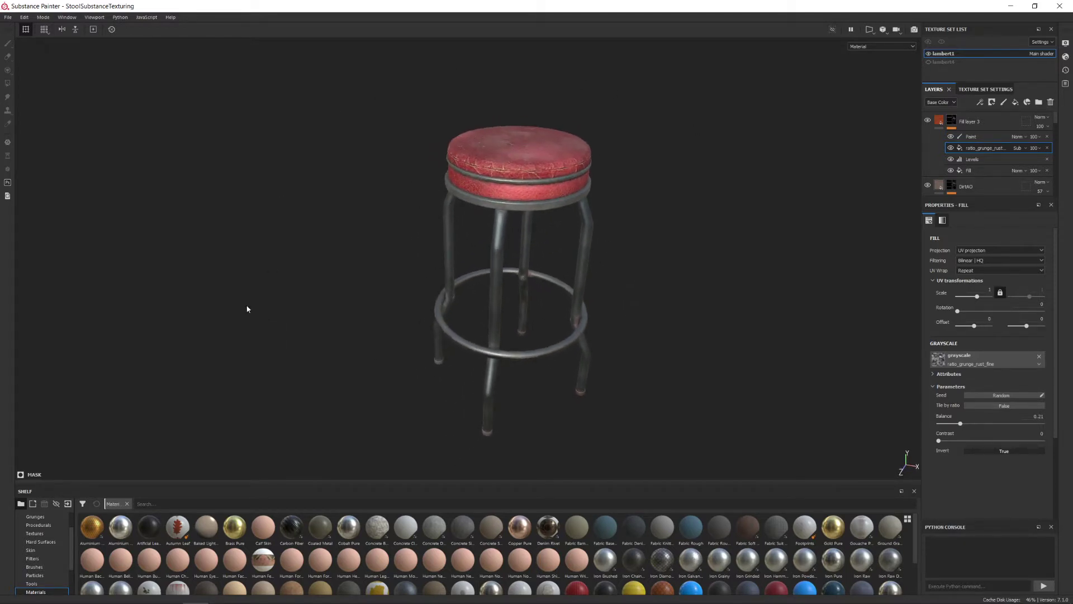
left_click_drag(51, 110, 177, 192, "alt")
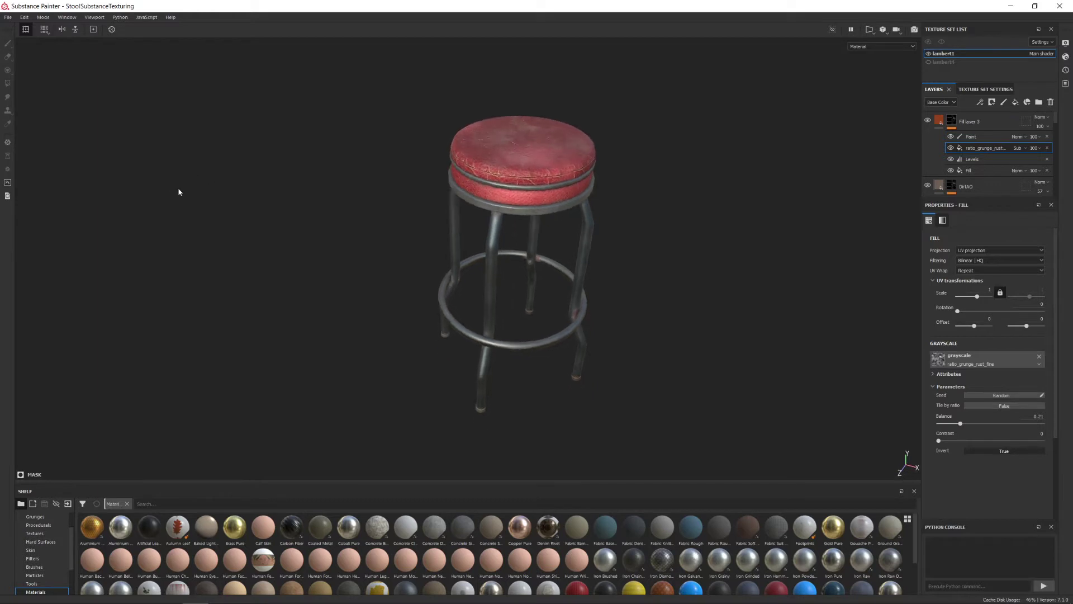
- Open the Export Textures dialog and keep the Unreal Engine 4 (Packed) (from cache) output template
left_click(7, 18)
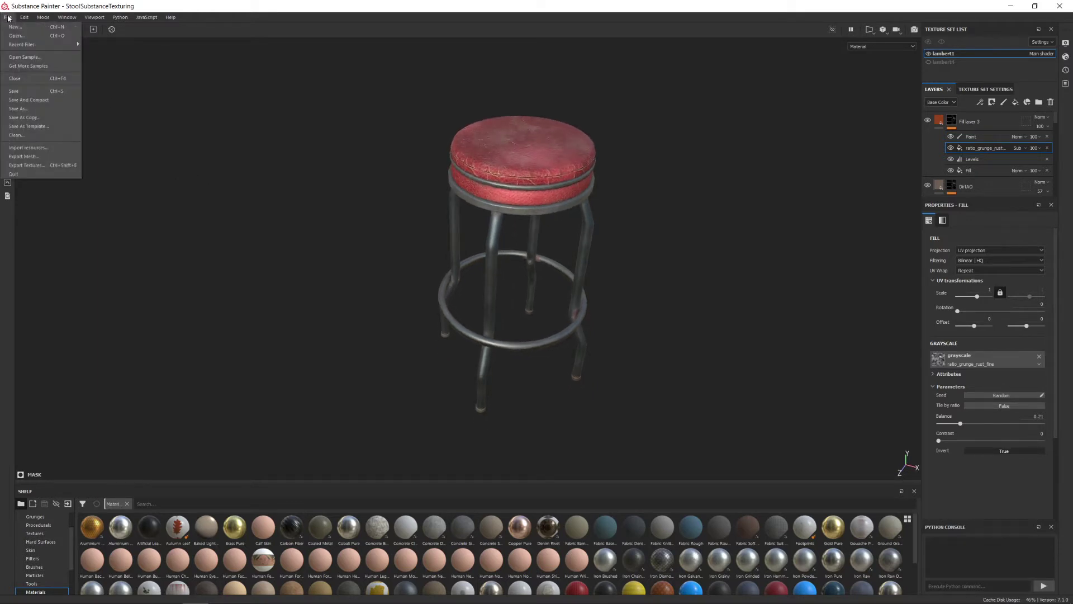
left_click(38, 167)
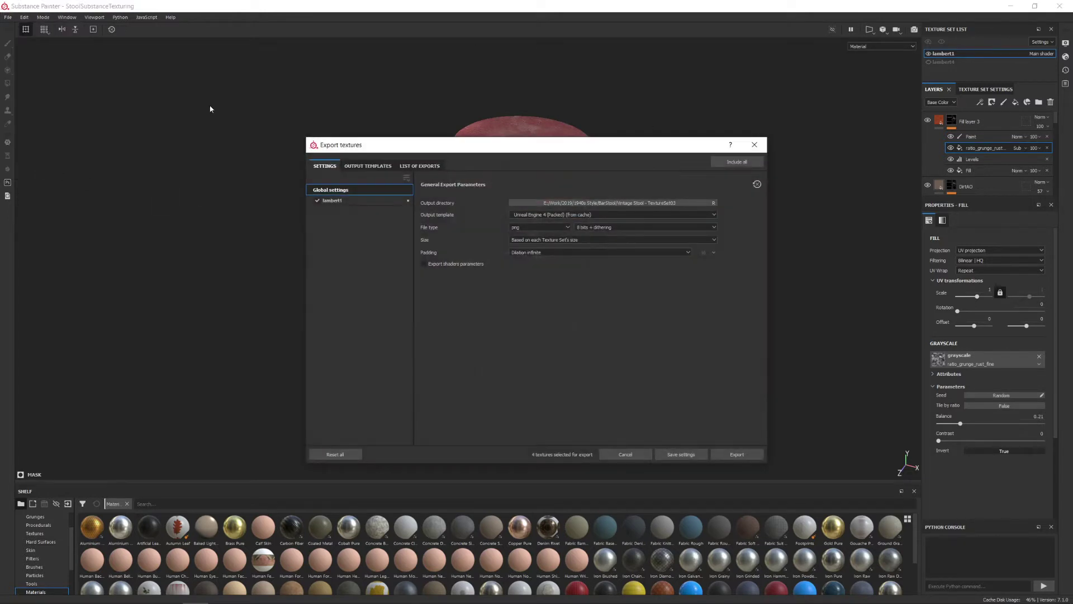
left_click_drag(502, 156, 490, 133)
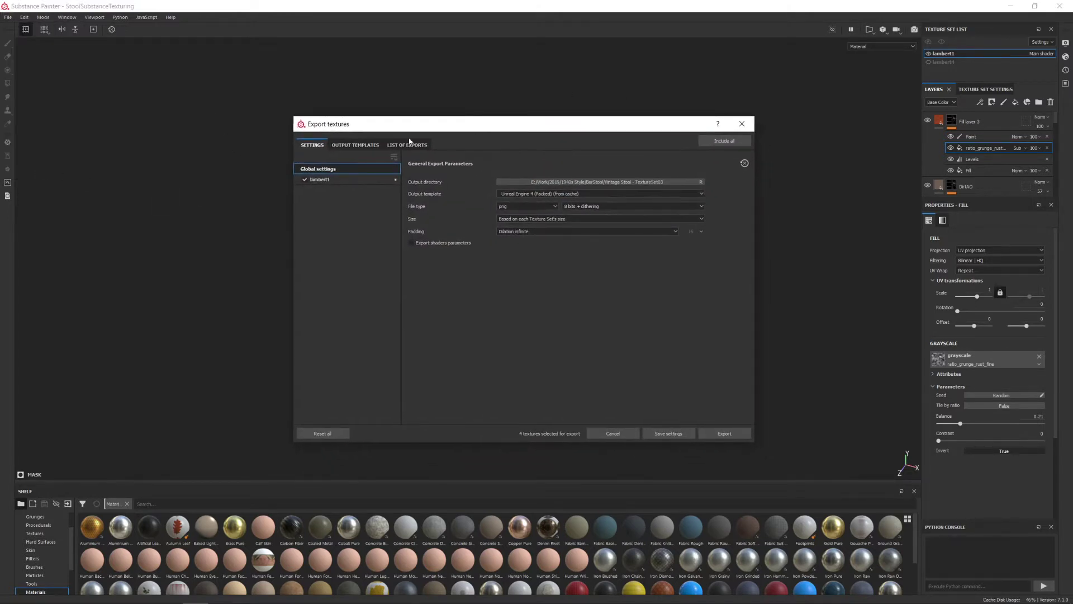
left_click(521, 193)
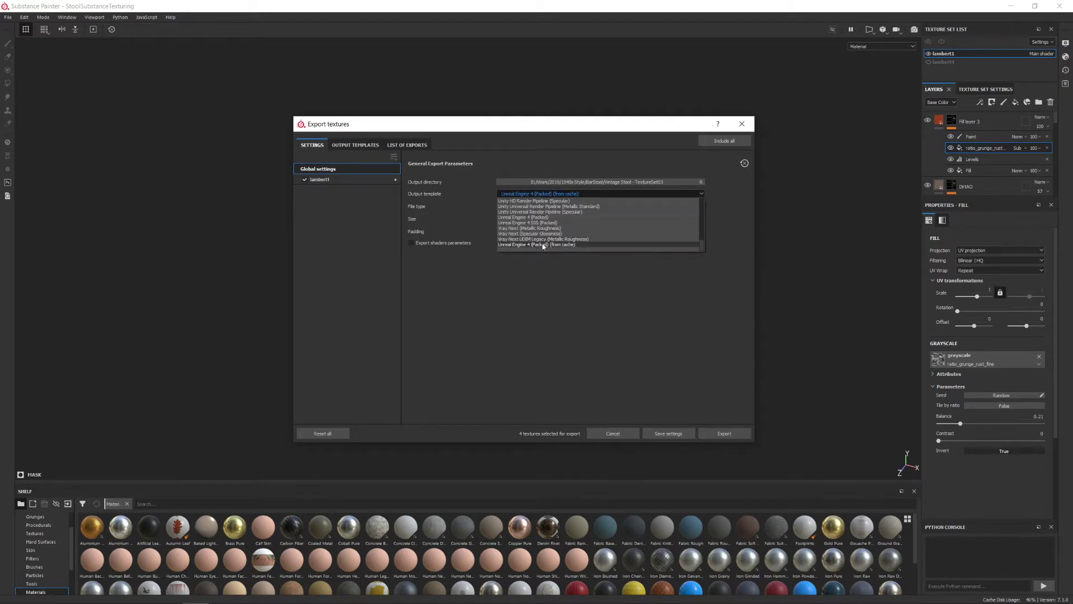
left_click(543, 245)
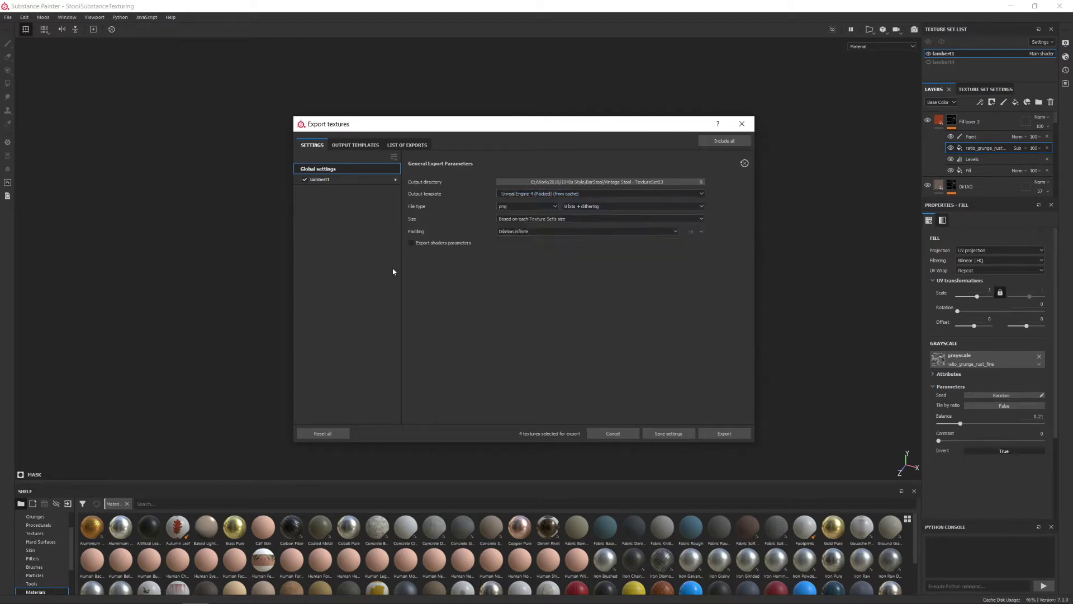
- Select the Unreal Engine 4 (Packed) preset to view its BaseColor, ORM, Normal and Emissive maps
left_click(351, 144)
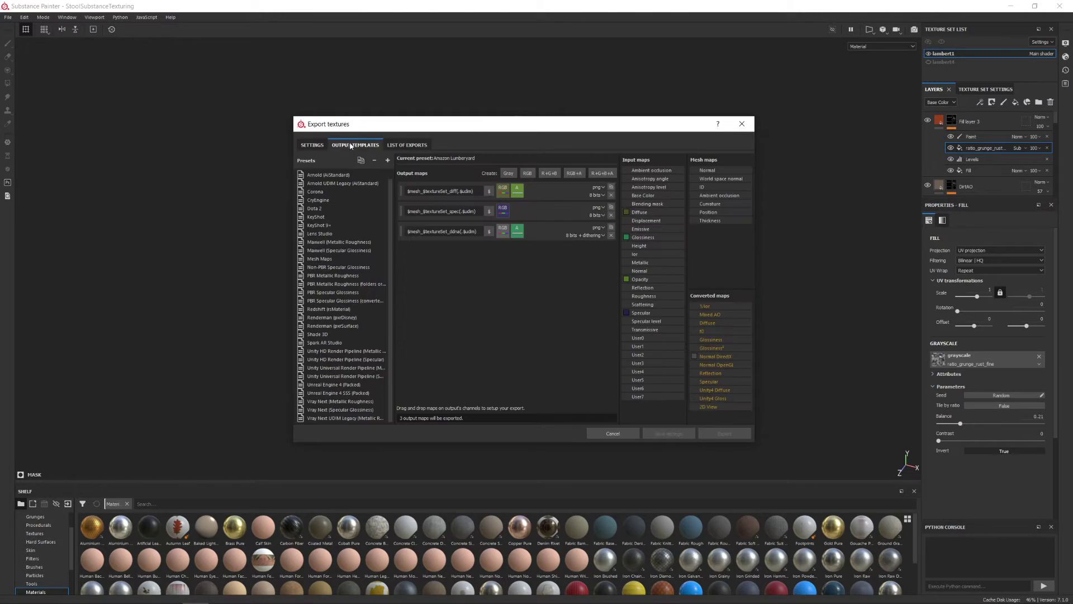
left_click(346, 384)
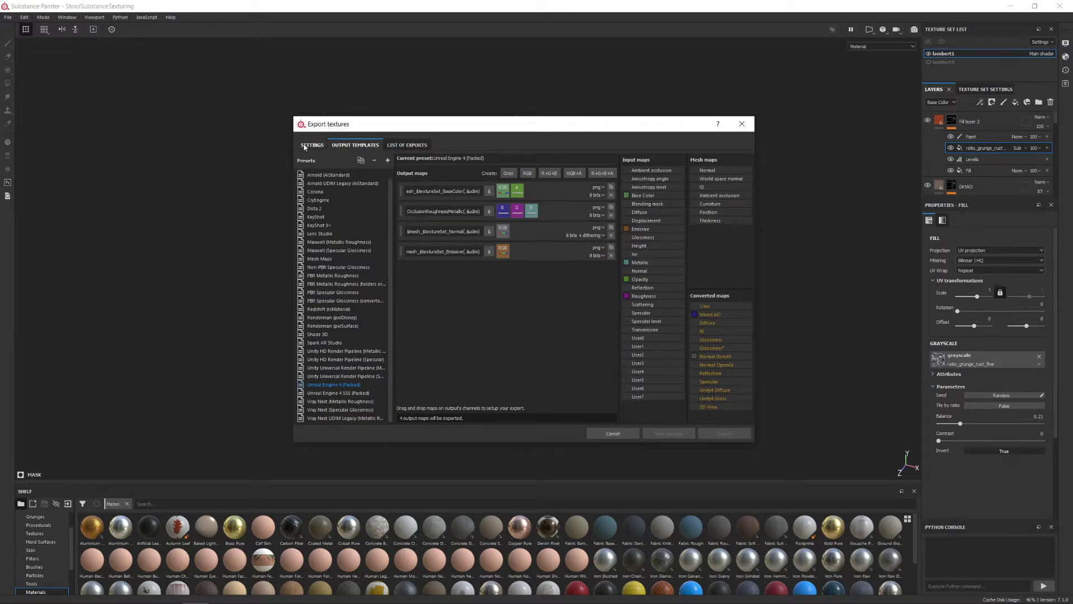
- Export the stool textures at size 2048 with the Unreal Engine 4 (Packed) template
left_click(311, 145)
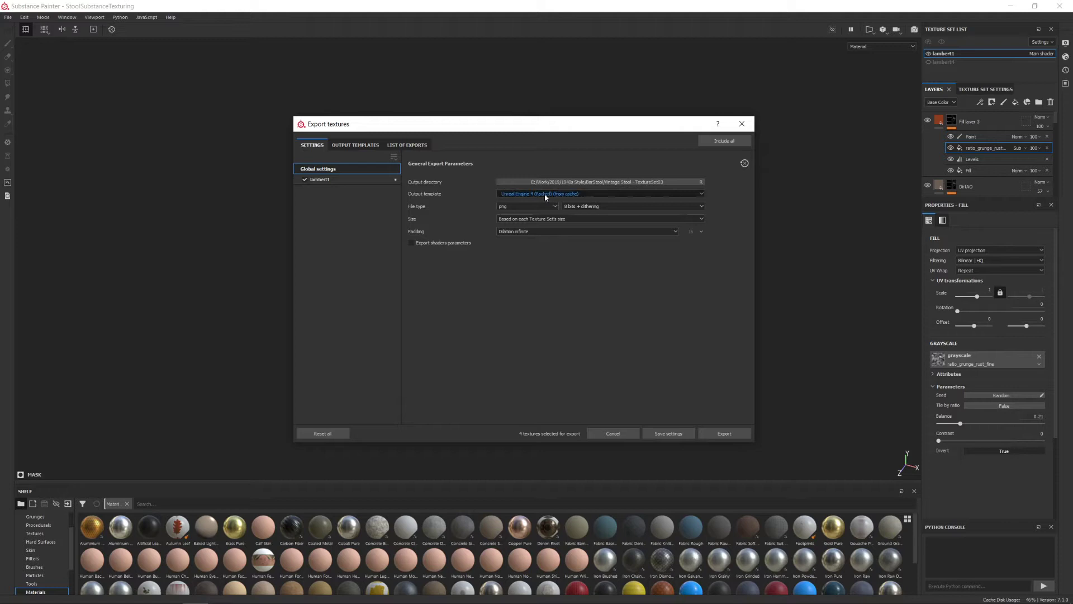
left_click(519, 191)
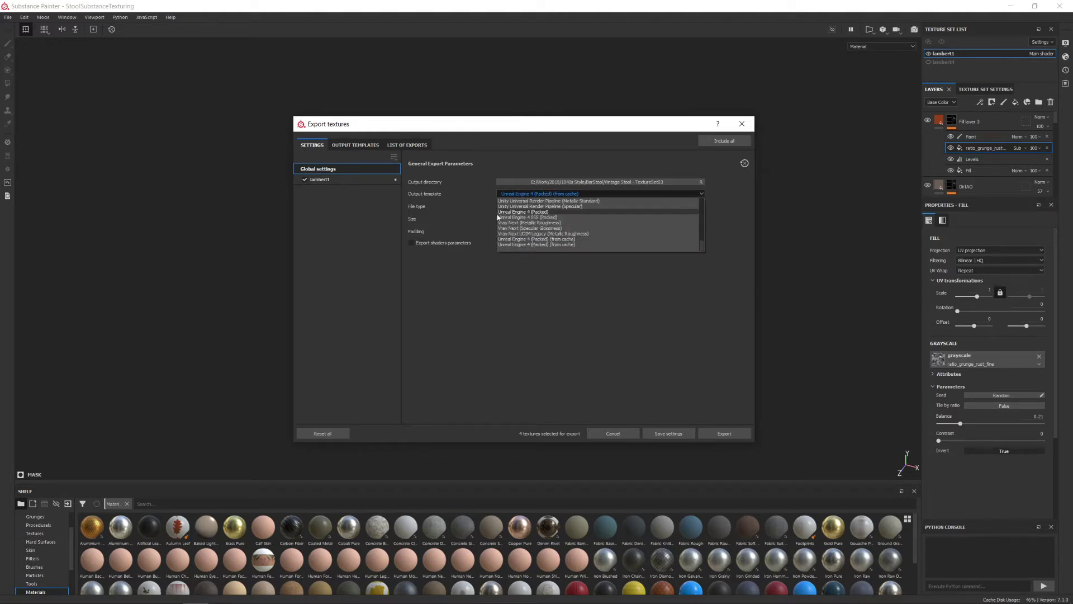
left_click(523, 212)
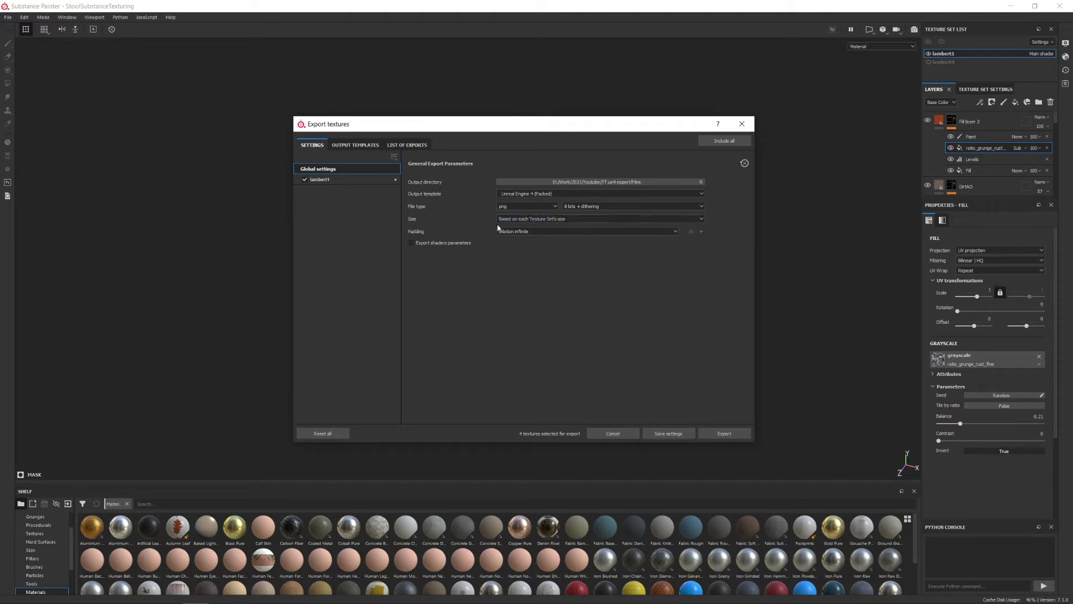
left_click(508, 218)
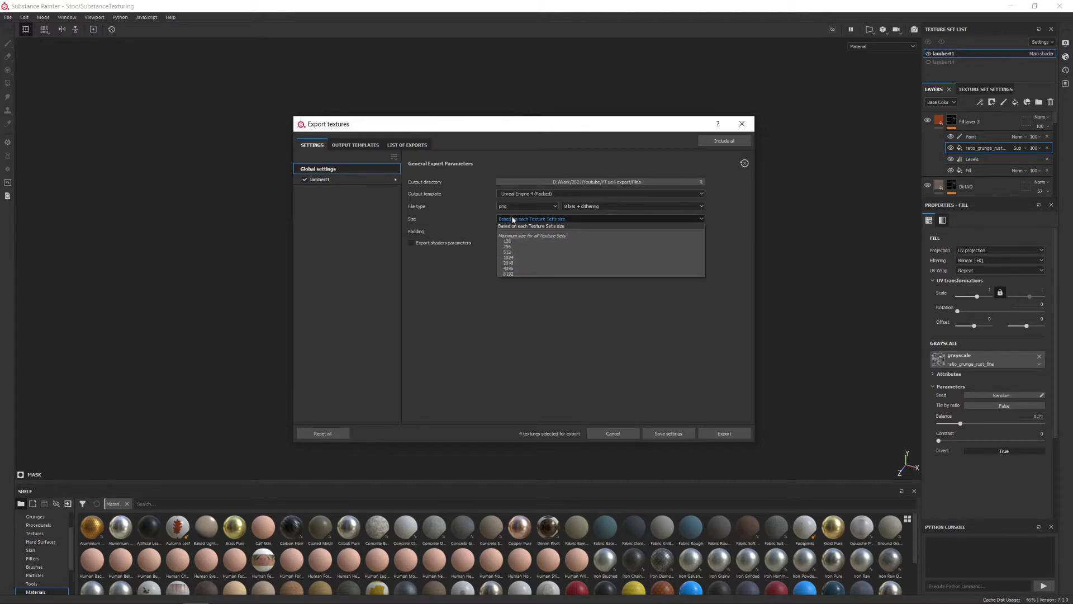
left_click(521, 262)
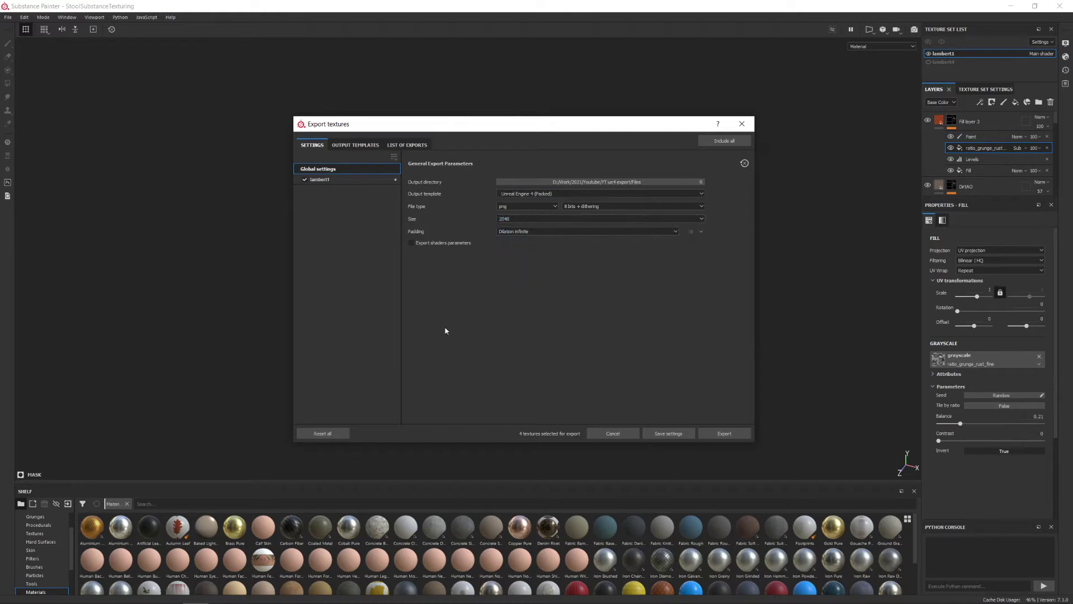
left_click(733, 434)
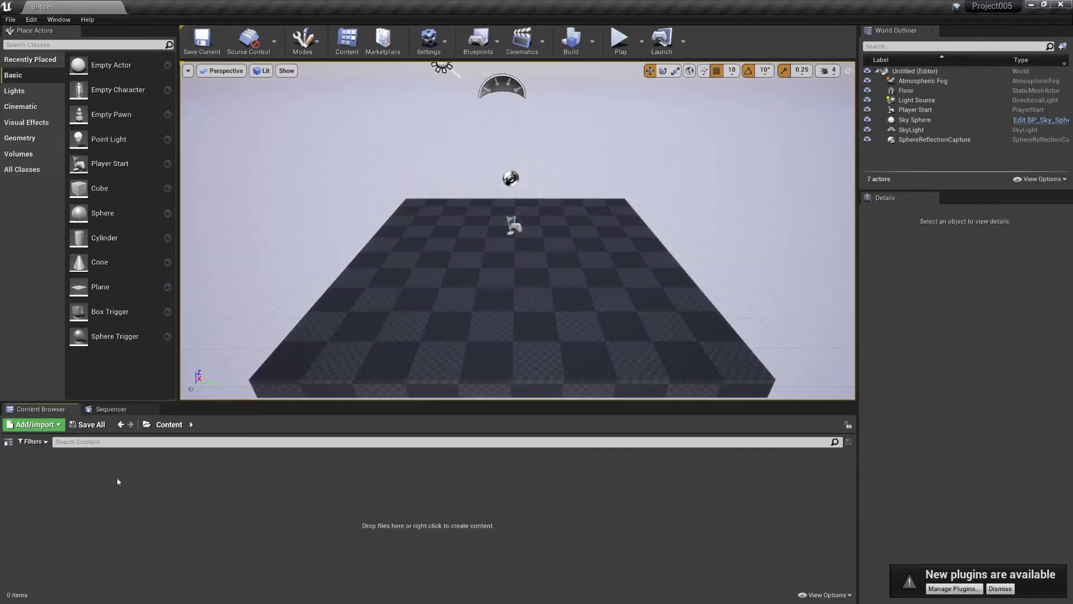
- Create a new folder named Asset under Content and open it
right_click(102, 489)
left_click(145, 176)
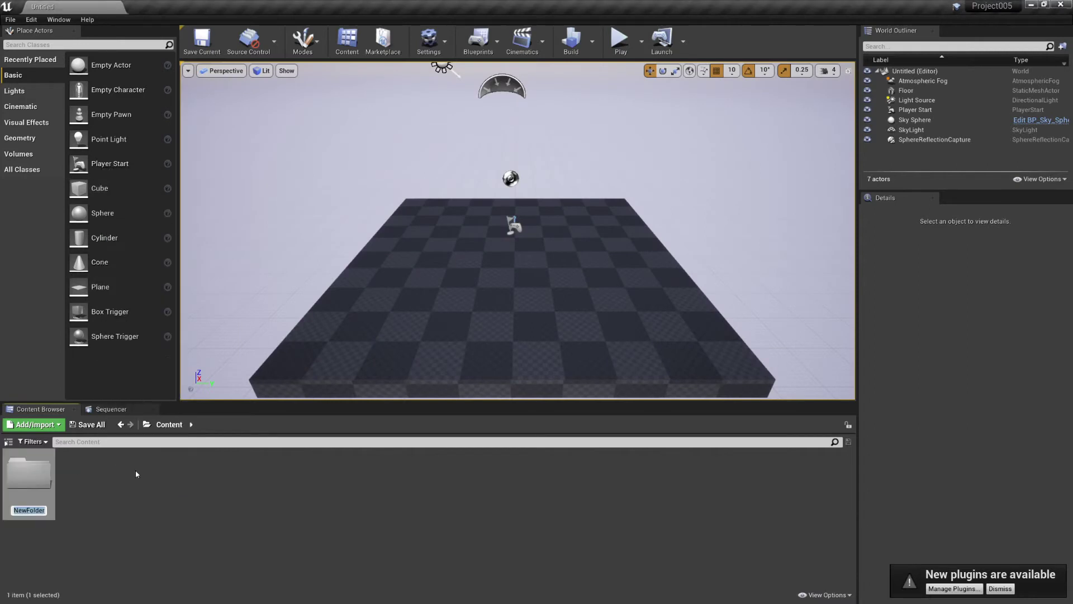
type("Asset")
key("Return")
double_click(39, 474)
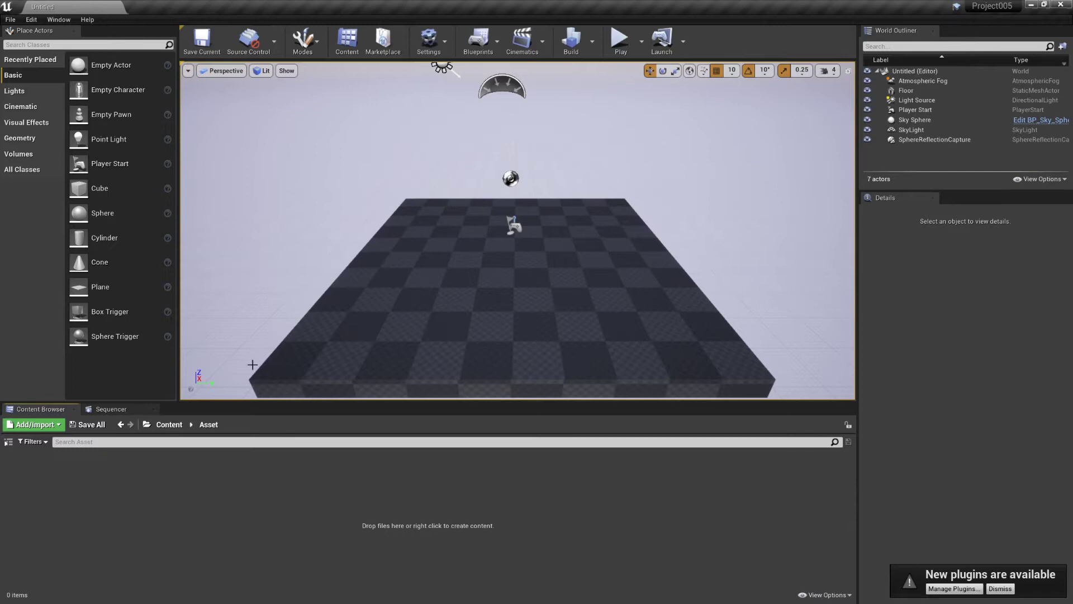
- Drag the Vintage Stool FBX from the exported files folder into the Asset folder
key("alt+Tab")
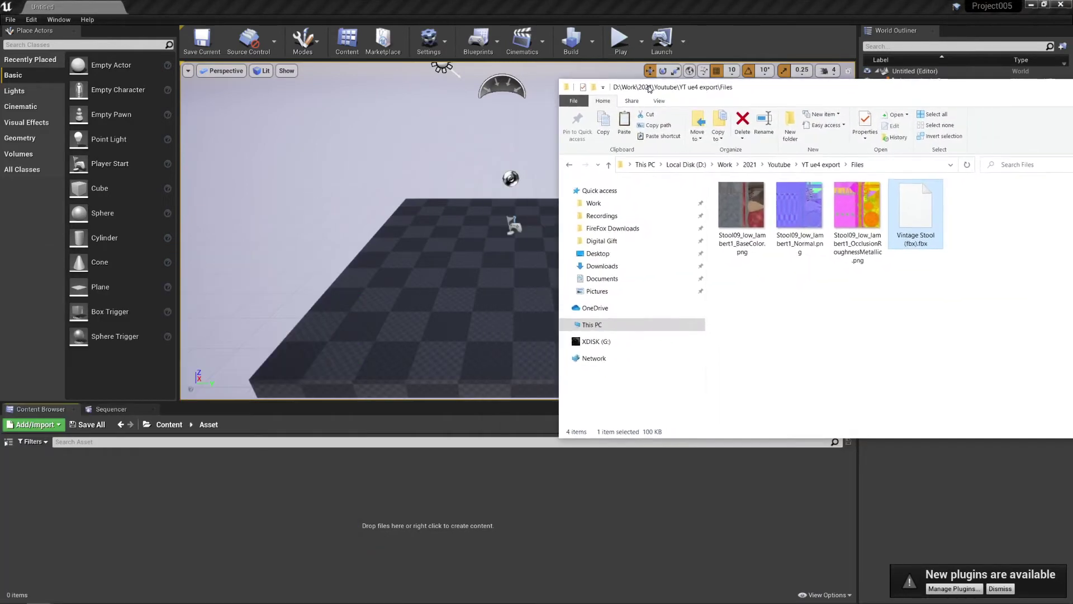
left_click_drag(611, 85, 693, 91)
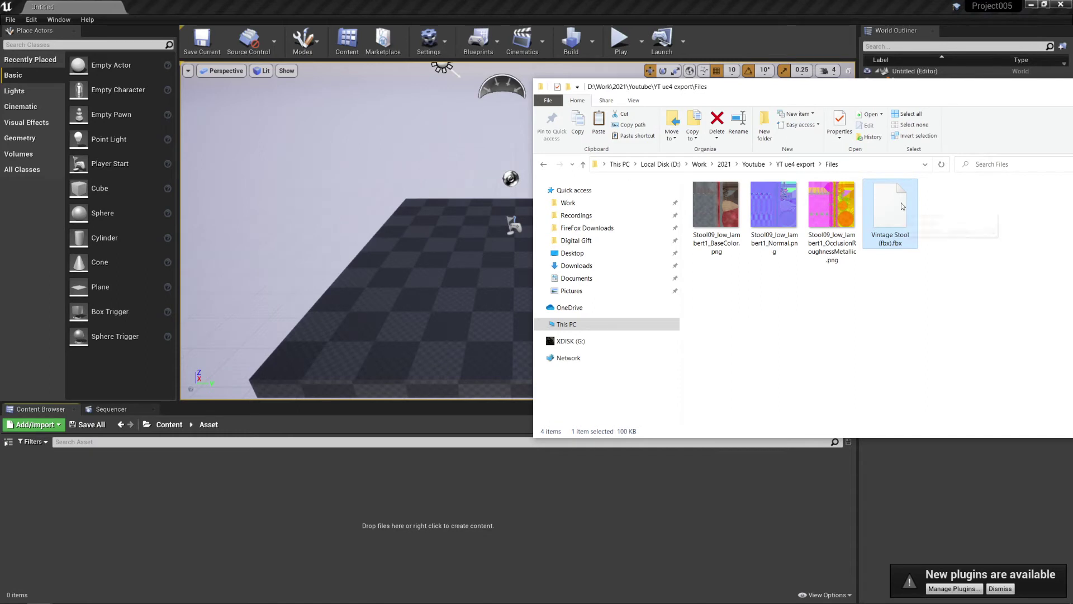
left_click_drag(902, 204, 276, 482)
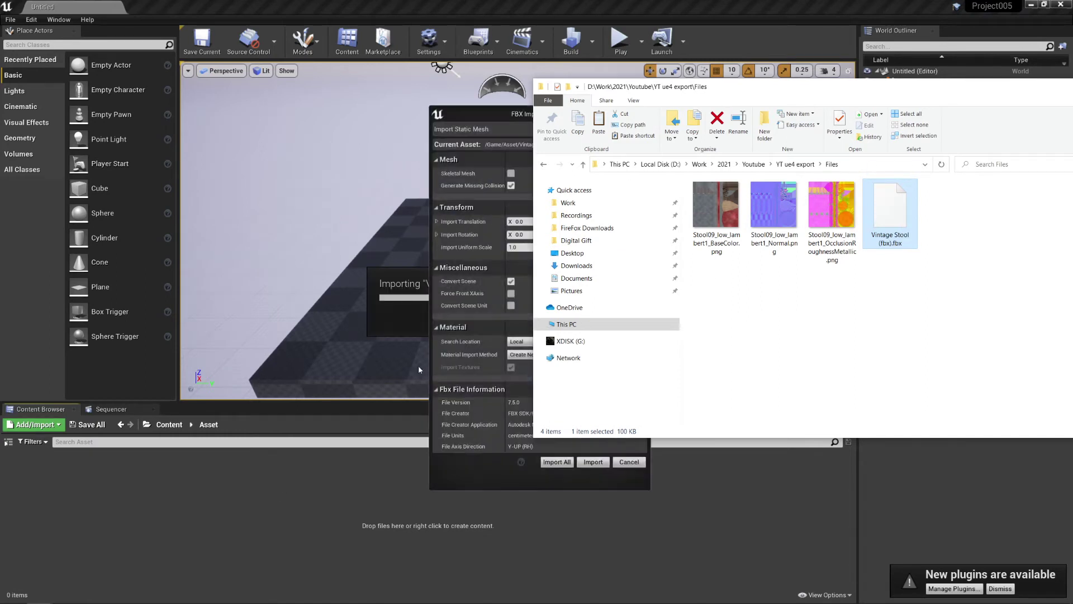
- Review the advanced mesh and material FBX options, then import the stool with default settings
left_click(468, 113)
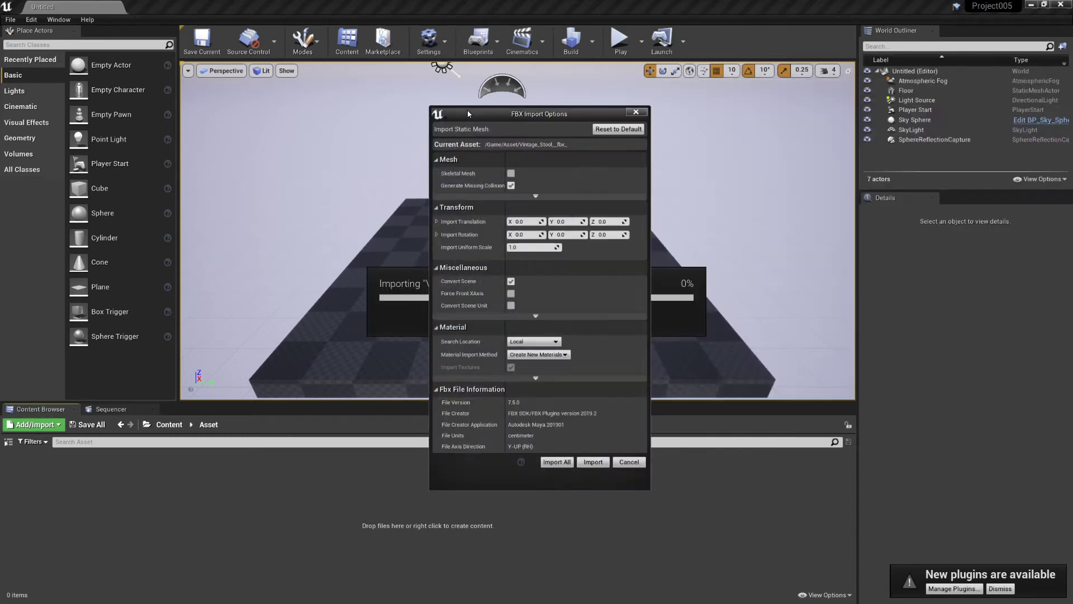
left_click(535, 197)
scroll(538, 457, "down", 4)
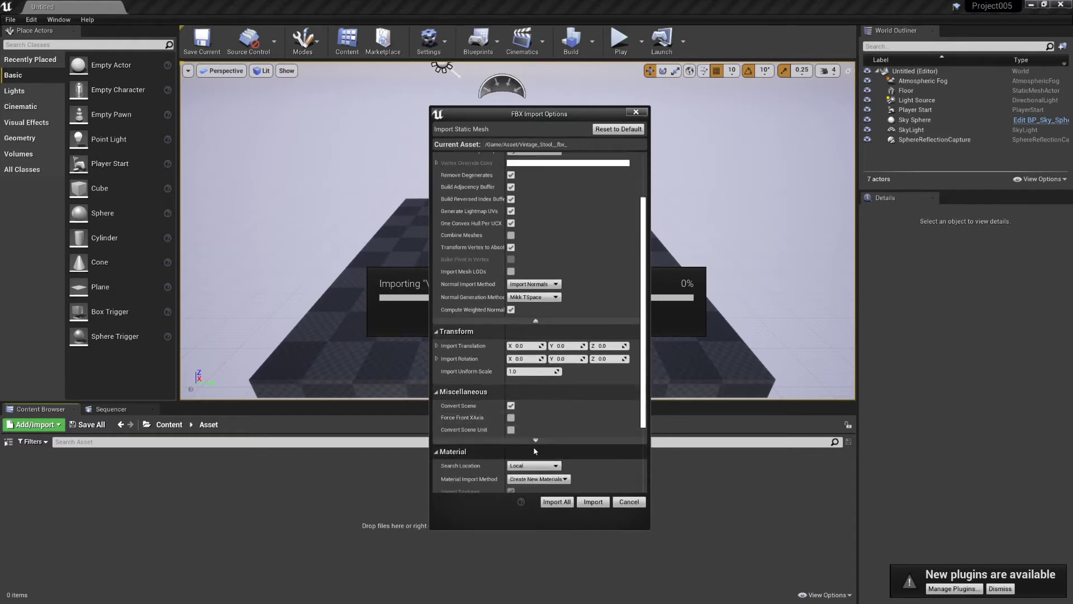
scroll(551, 391, "down", 2)
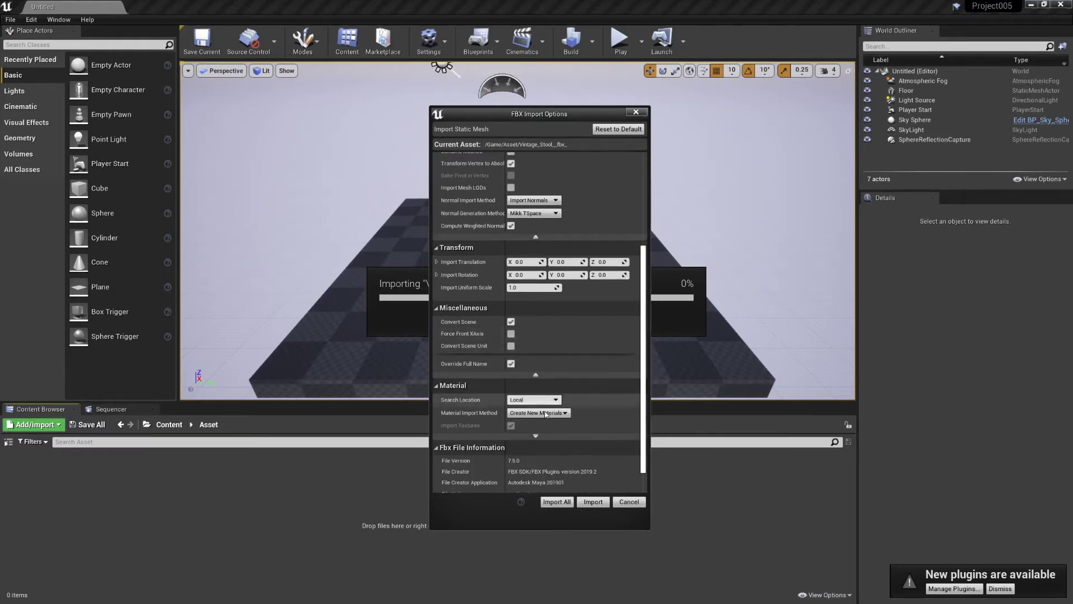
left_click(538, 436)
scroll(574, 380, "down", 2)
scroll(573, 379, "down", 1)
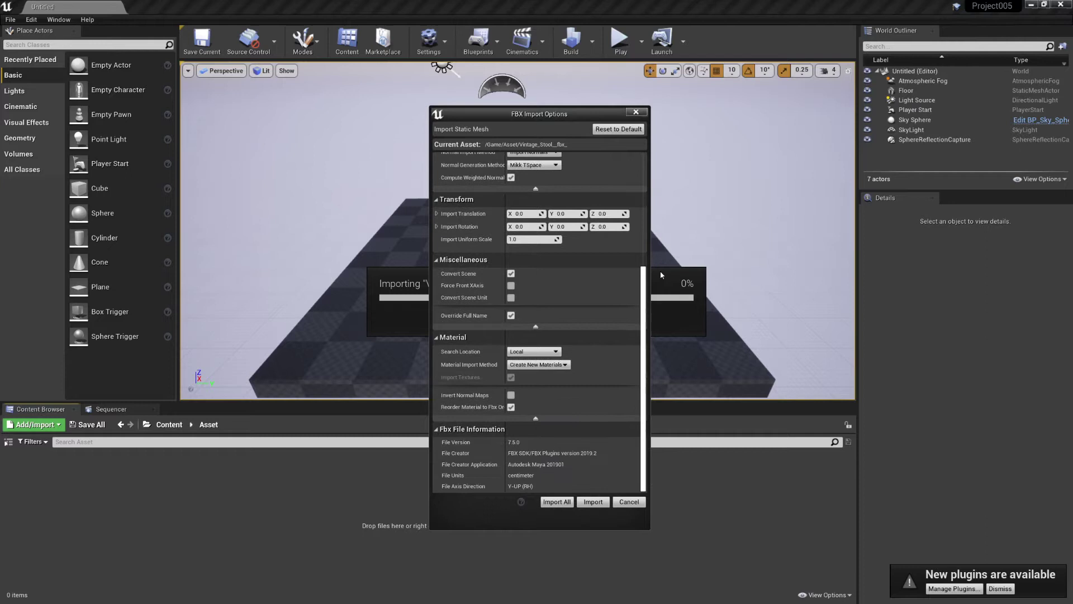
scroll(514, 367, "up", 4)
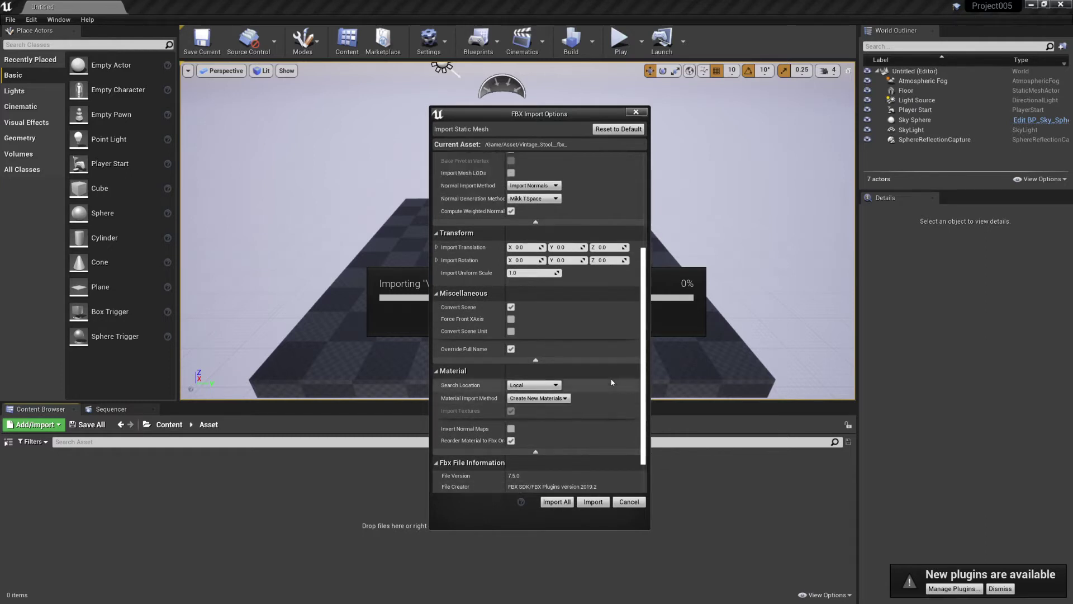
left_click(599, 502)
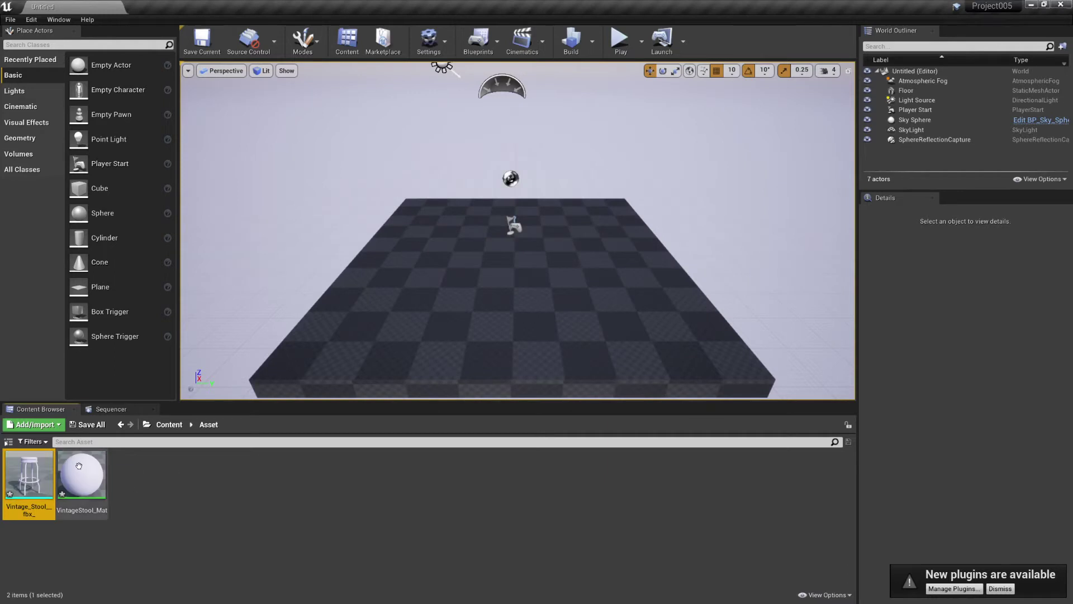
- Force-delete the auto-created VintageStool_Mat material, then return to the exported textures folder
left_click(89, 468)
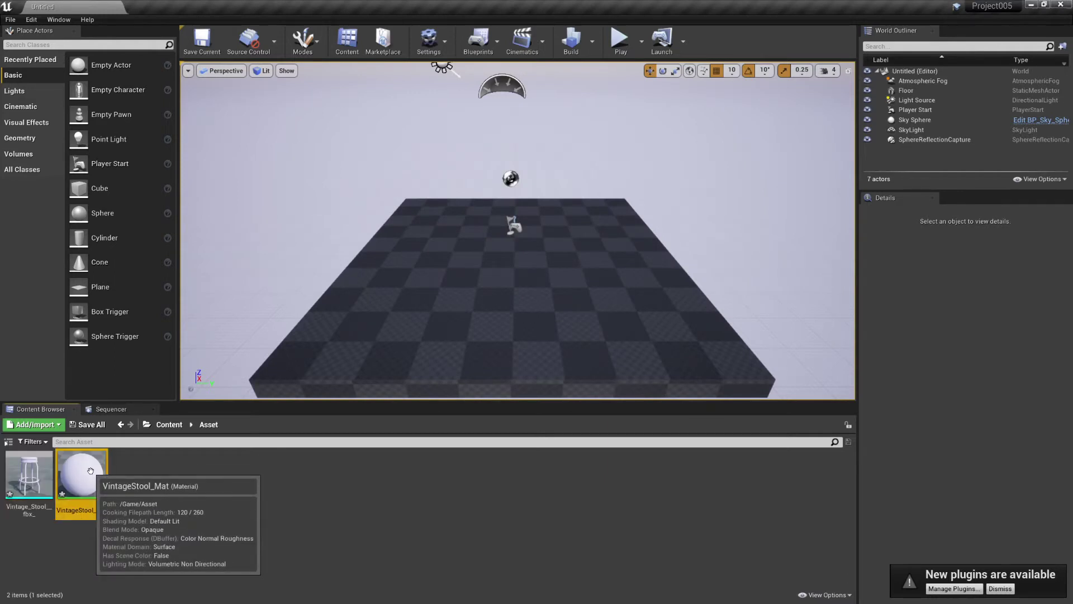
key("Delete")
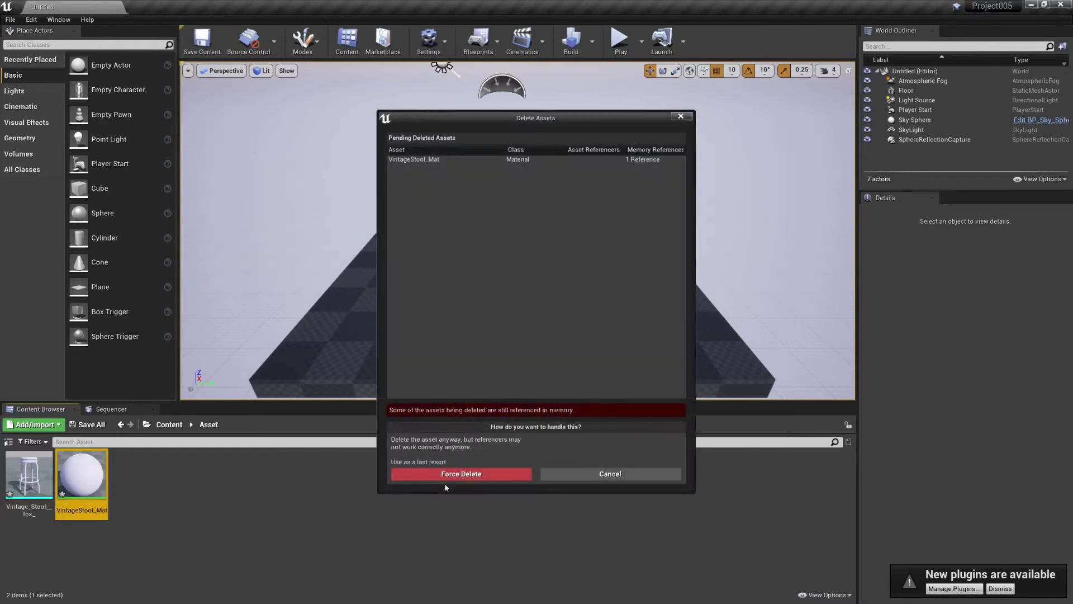
left_click(450, 474)
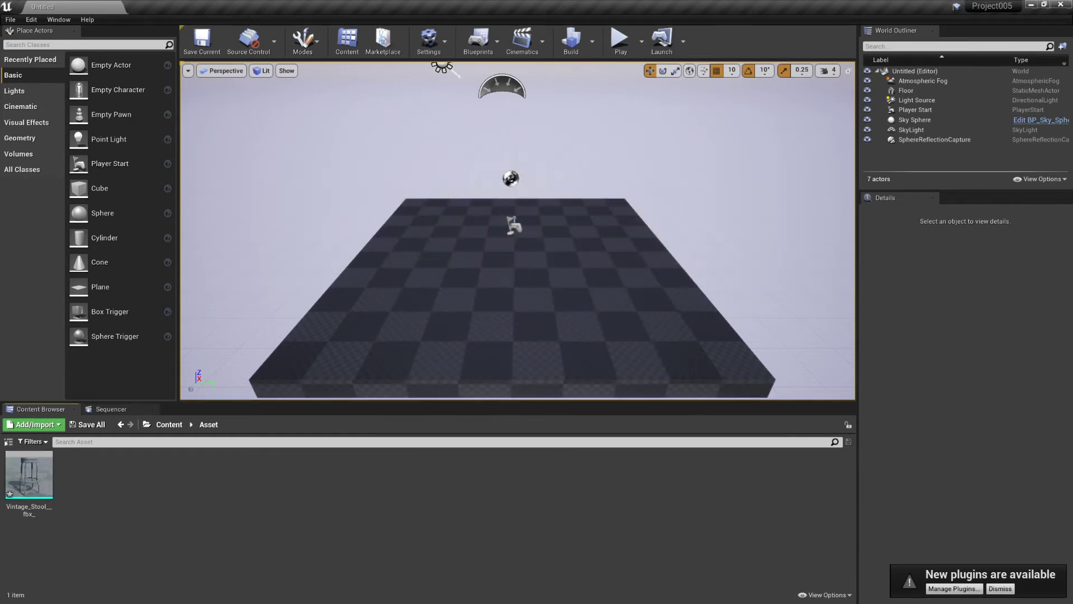
key("alt+Tab")
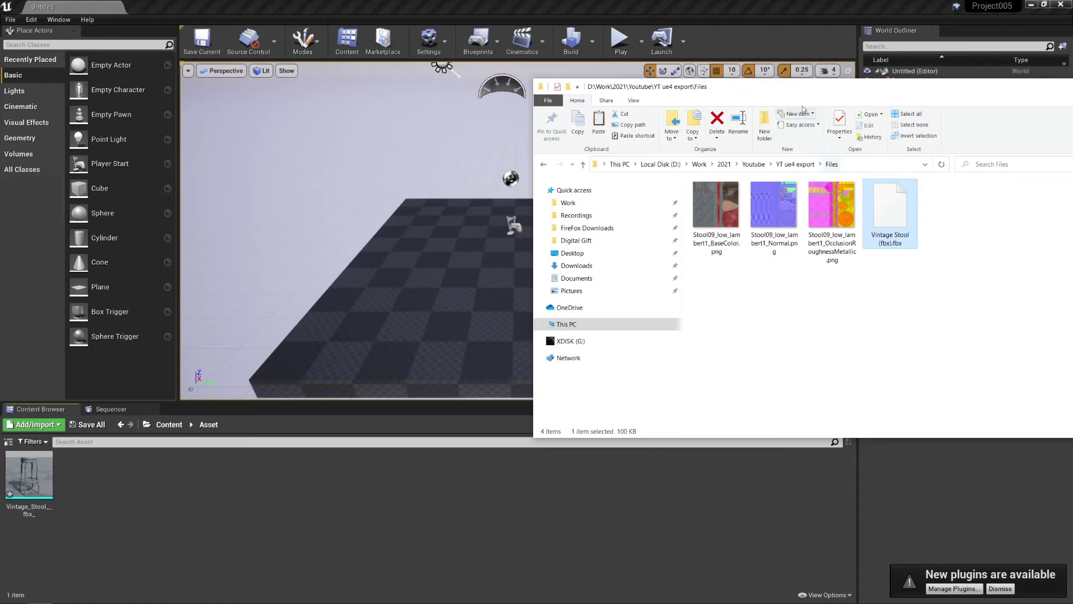
- Import the Stool09 BaseColor, Normal and OcclusionRoughnessMetallic PNGs into the Asset folder
left_click_drag(786, 84, 813, 89)
left_click_drag(869, 335, 877, 294)
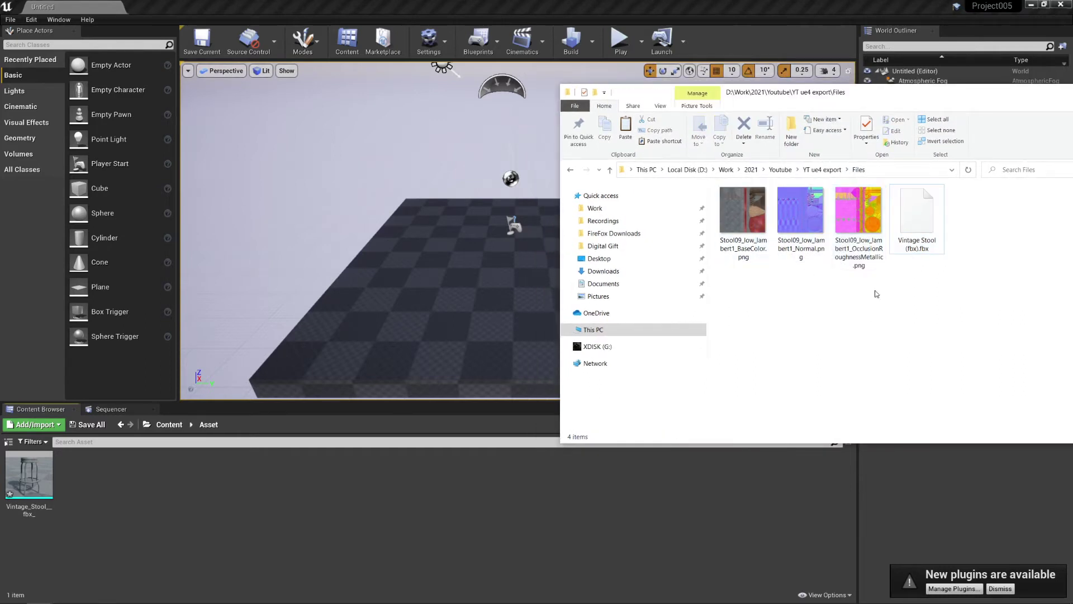
left_click_drag(885, 341, 736, 218)
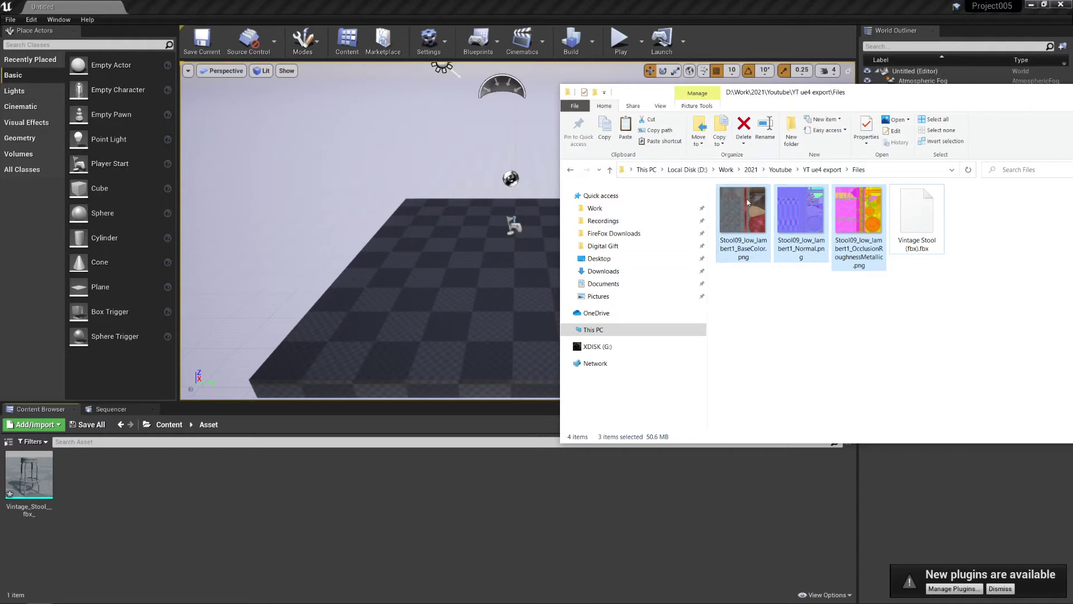
left_click_drag(744, 216, 302, 475)
left_click_drag(194, 491, 195, 492)
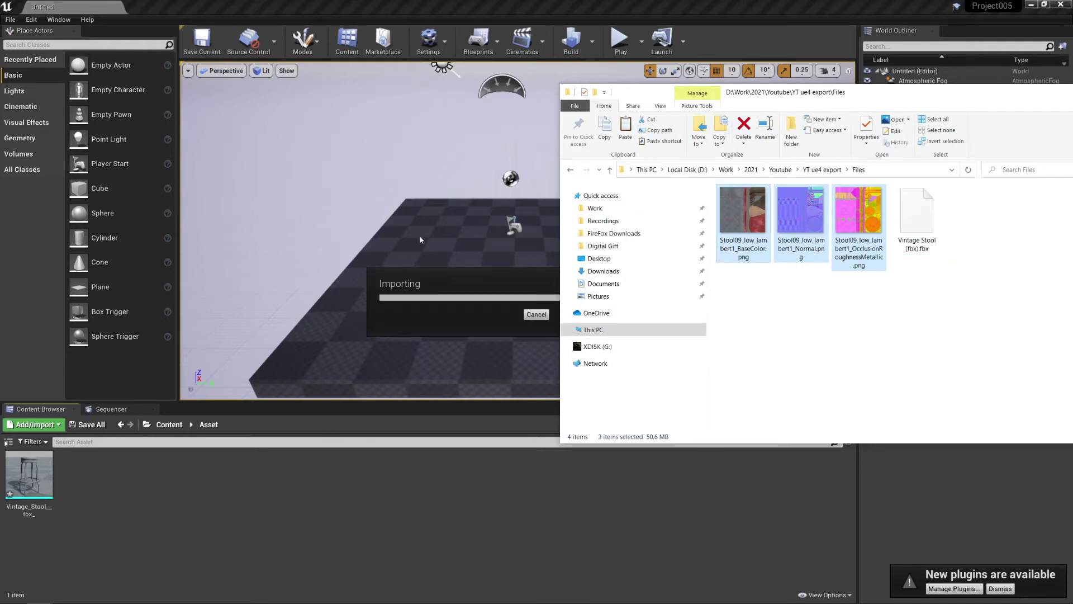
left_click(454, 4)
left_click(169, 546)
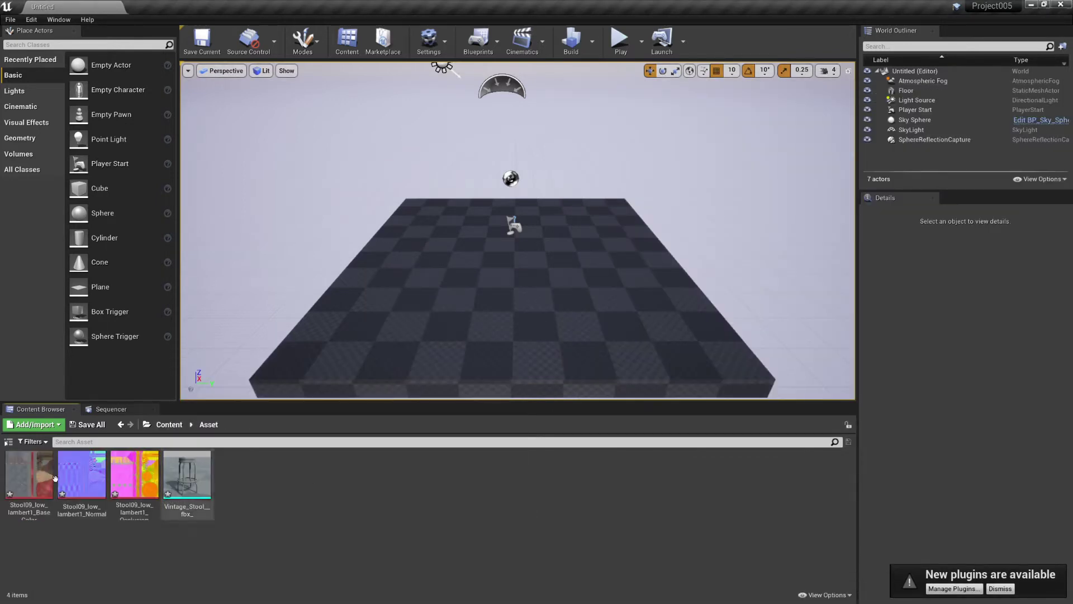
- Disable sRGB on the Stool09 OcclusionRoughnessMetallic texture
double_click(140, 479)
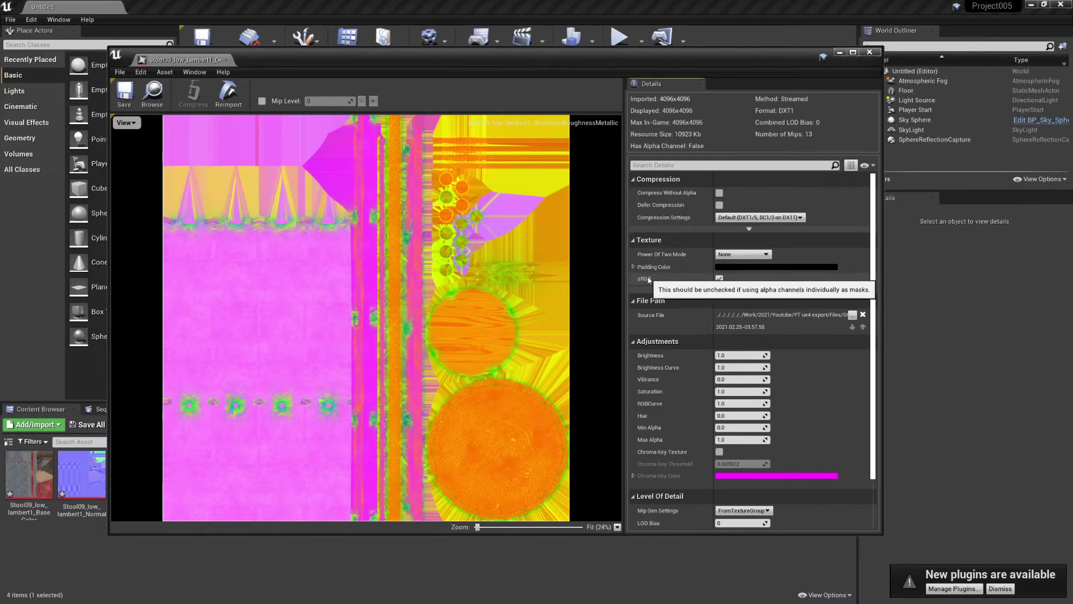
left_click(721, 278)
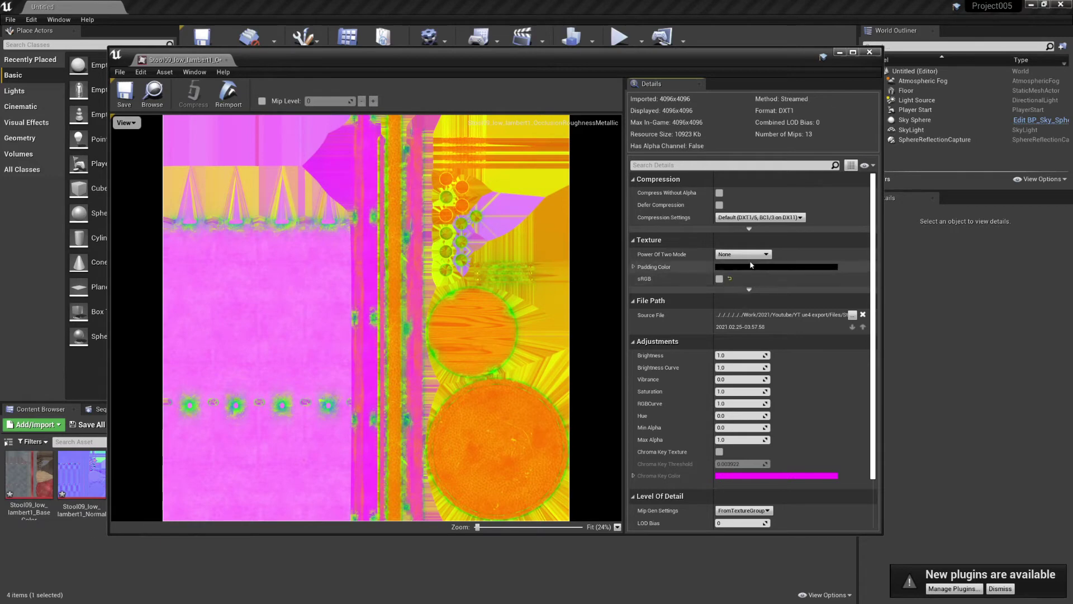
- Close the texture editor, create a material named NewMaterial in Asset, and open it
left_click(870, 53)
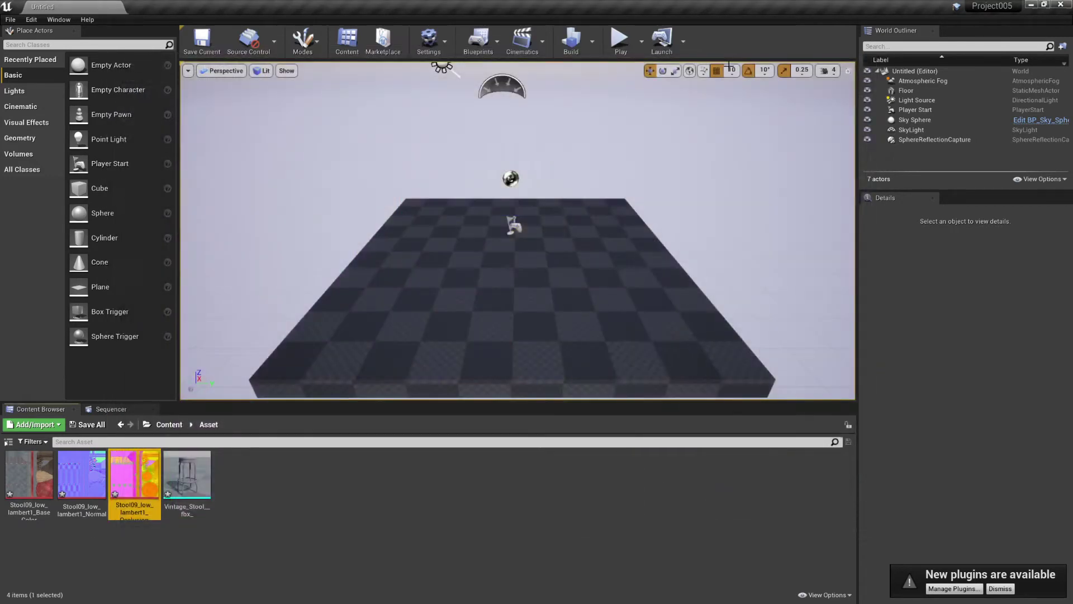
left_click(269, 485)
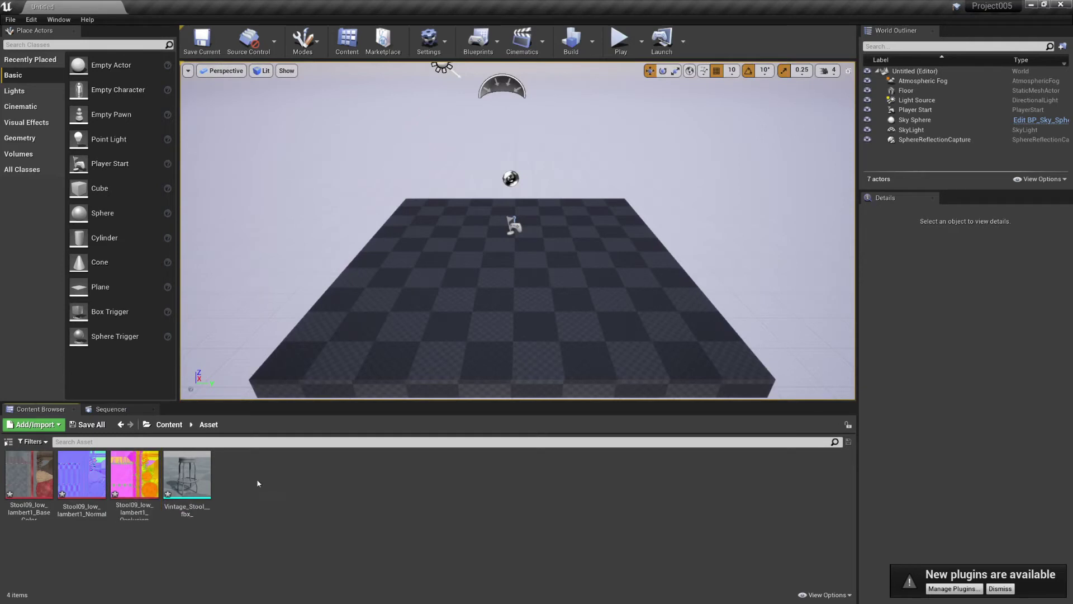
right_click(256, 486)
mouse_move(305, 472)
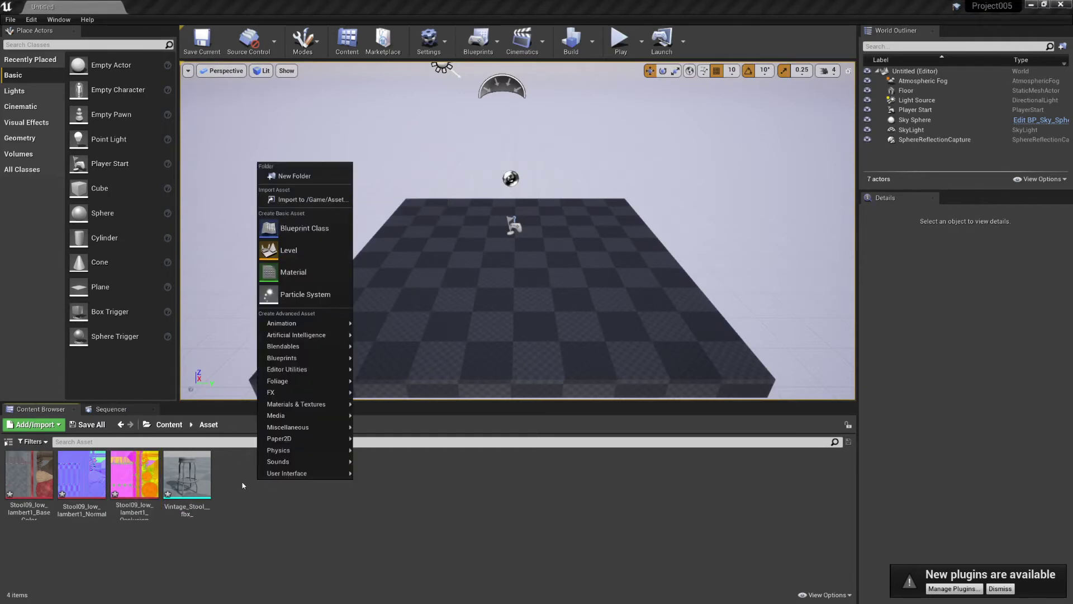
left_click(298, 273)
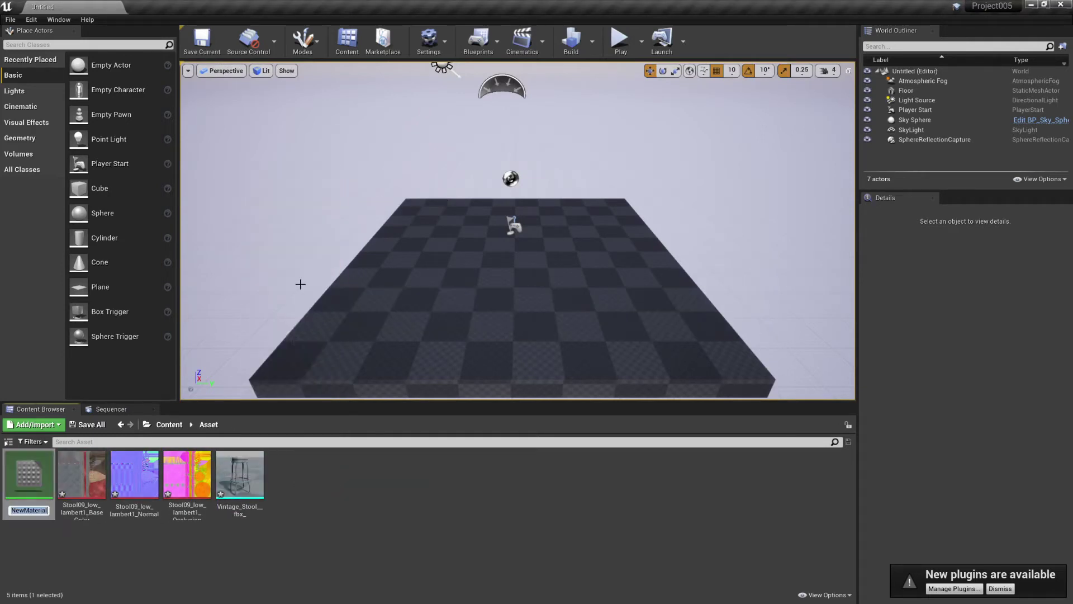
left_click(28, 476)
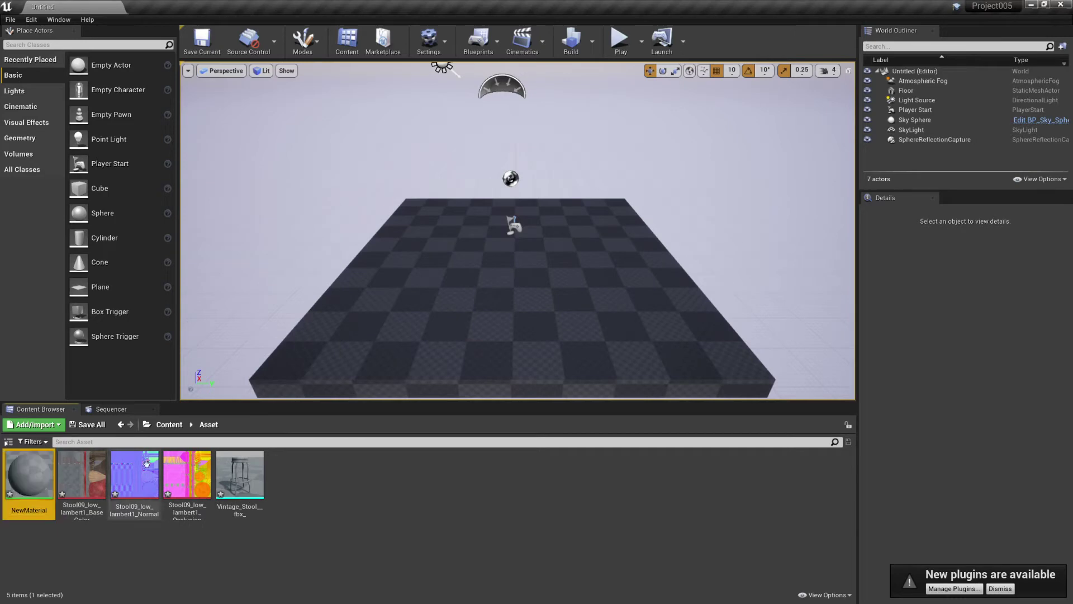
double_click(27, 478)
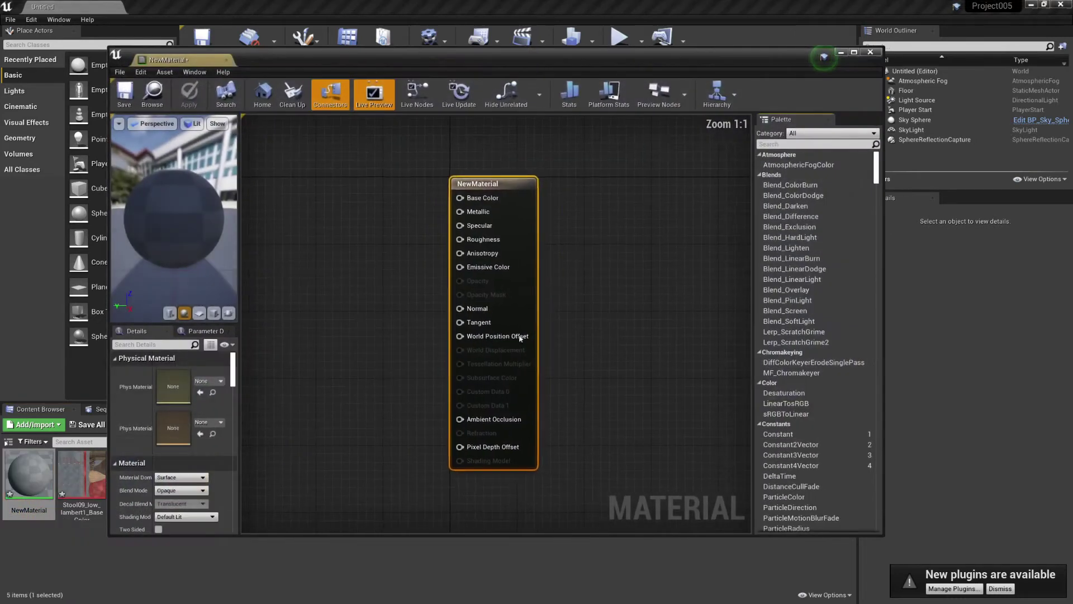
- Drop the ORM, Normal and Base Color textures into the material graph as Texture Sample nodes
left_click_drag(519, 59, 759, 61)
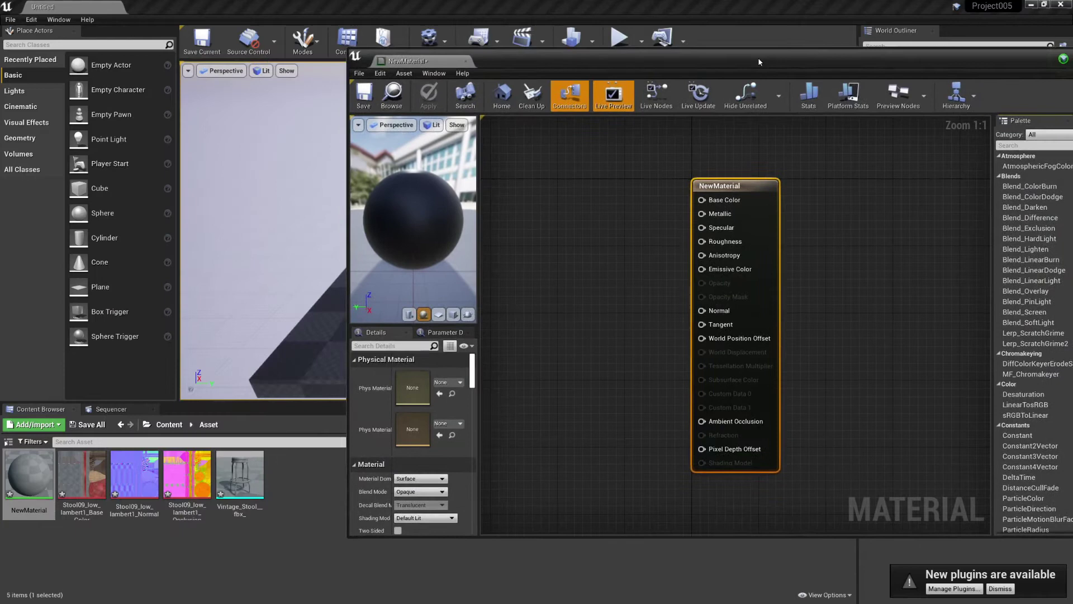
left_click(177, 475)
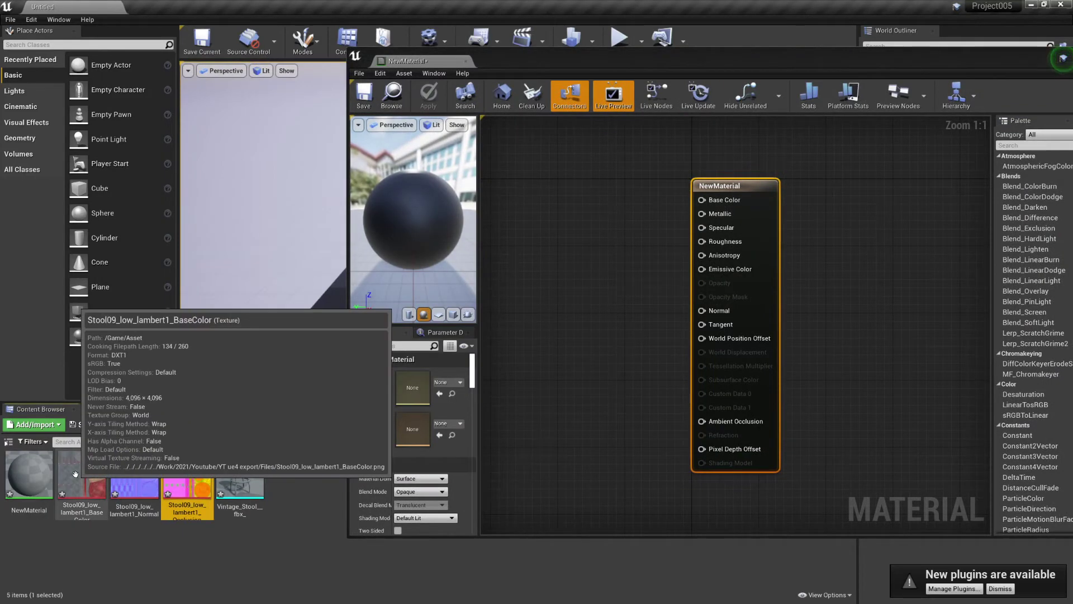
left_click(111, 470, "ctrl")
left_click(82, 475, "ctrl")
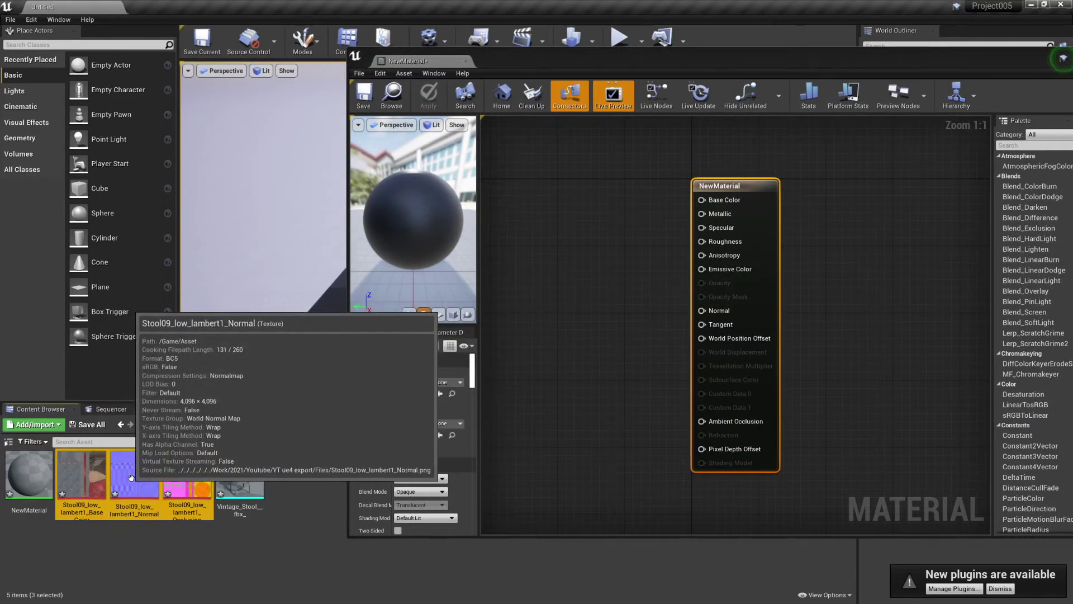
left_click_drag(128, 475, 566, 231)
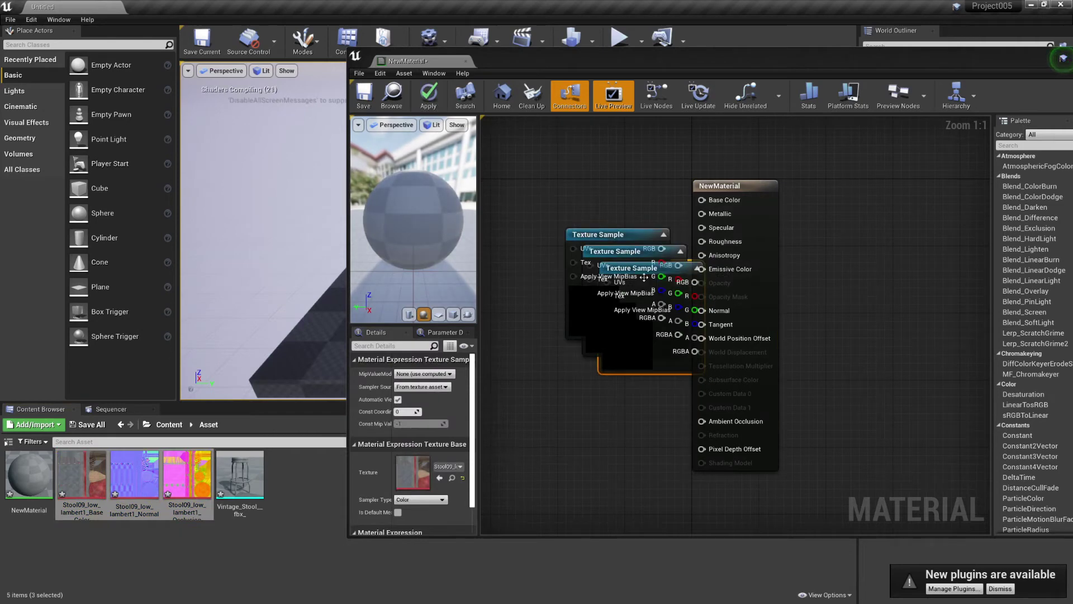
- Spread out the three sample nodes and wire the base colour RGB into Base Color
left_click_drag(643, 277, 569, 381)
left_click_drag(620, 253, 570, 264)
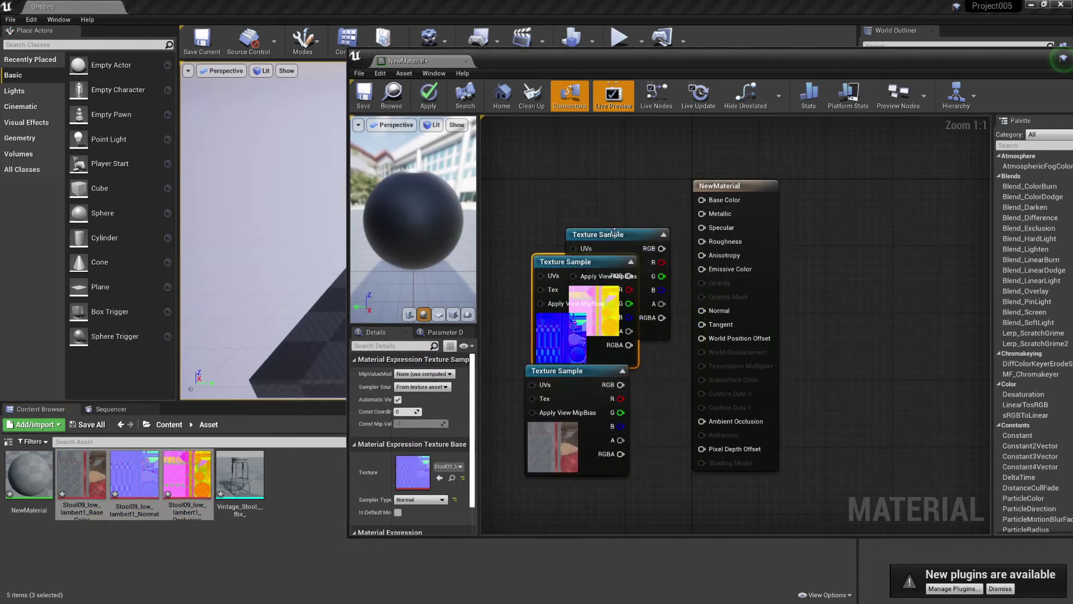
left_click_drag(615, 234, 533, 161)
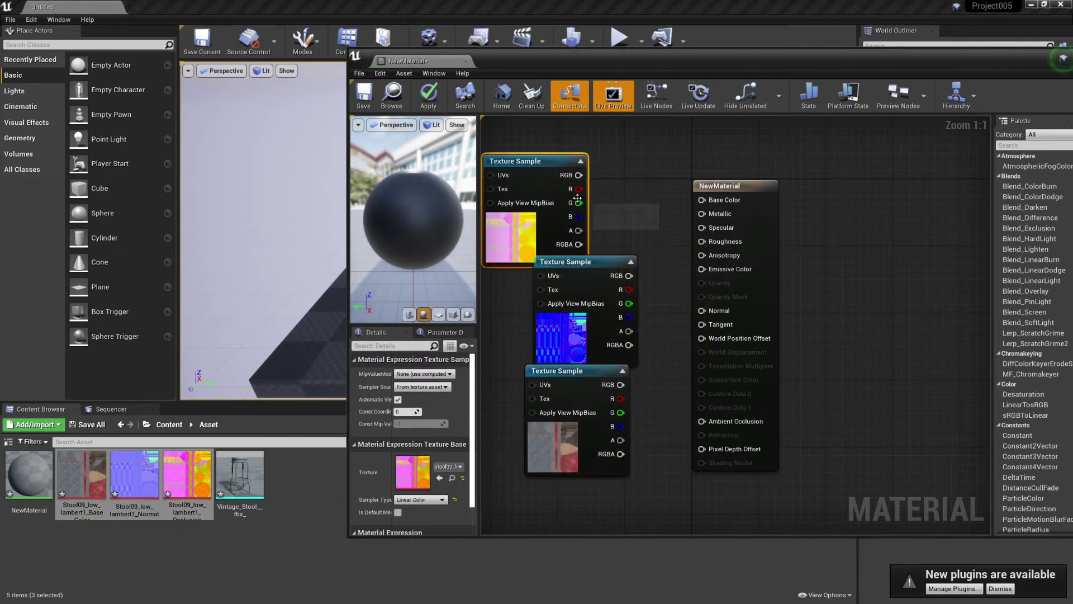
key("ctrl+z")
key("ctrl+z")
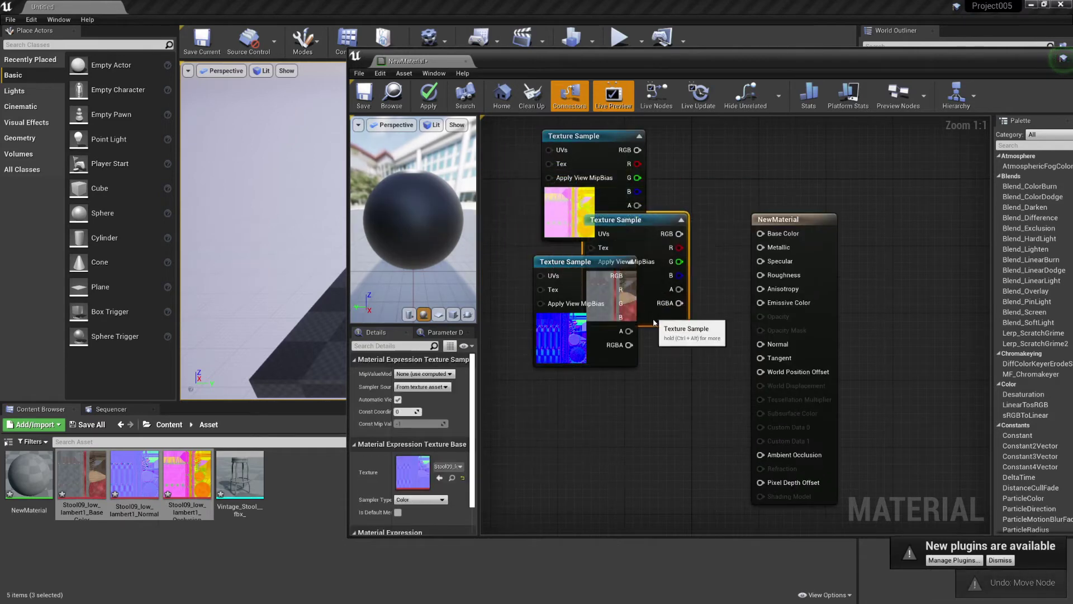
left_click_drag(654, 323, 706, 280)
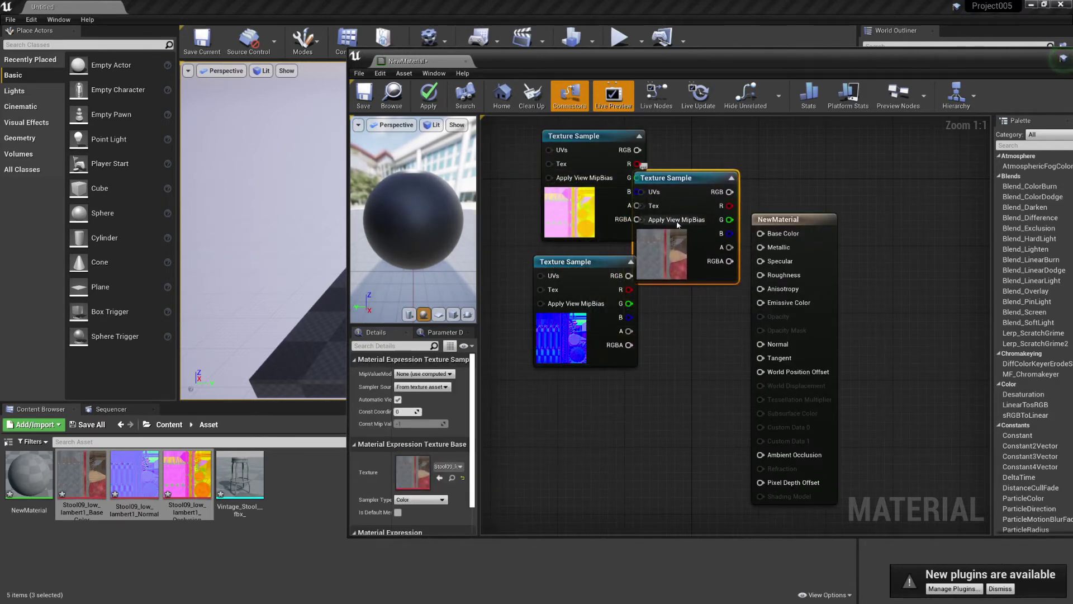
left_click_drag(582, 263, 598, 388)
left_click_drag(585, 140, 543, 140)
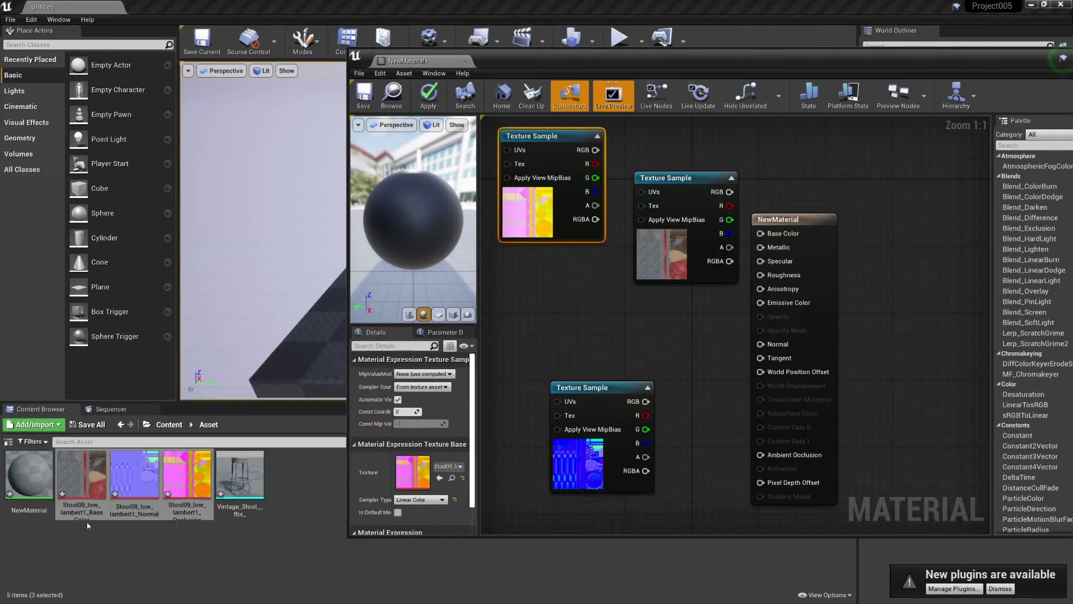
left_click_drag(730, 191, 765, 237)
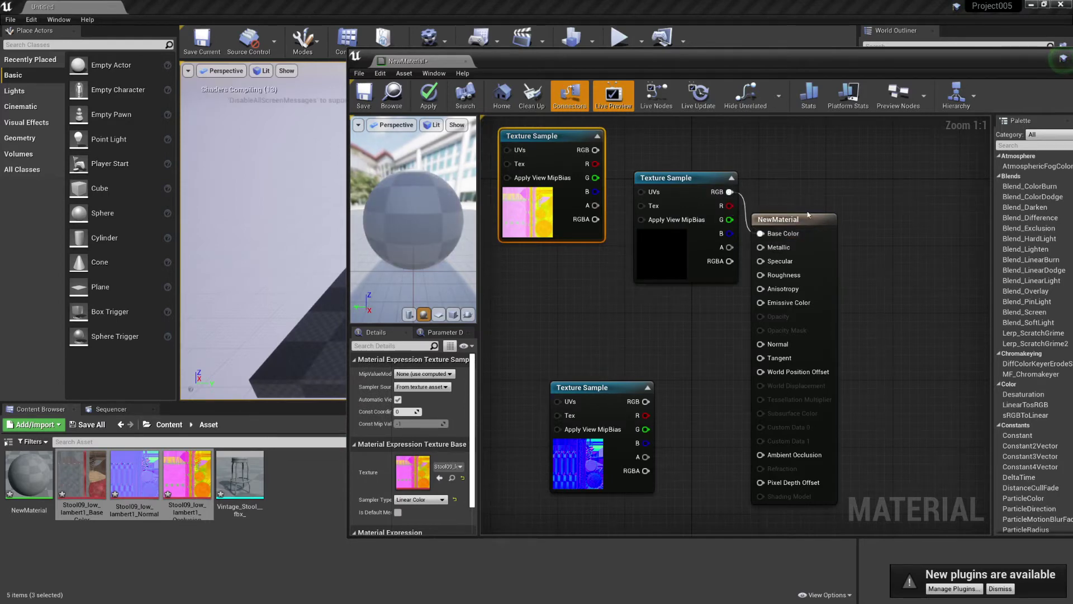
- Wire the normal map's RGB into Normal and stack the ORM node below the base colour node
left_click_drag(807, 214, 874, 180)
left_click_drag(559, 136, 530, 195)
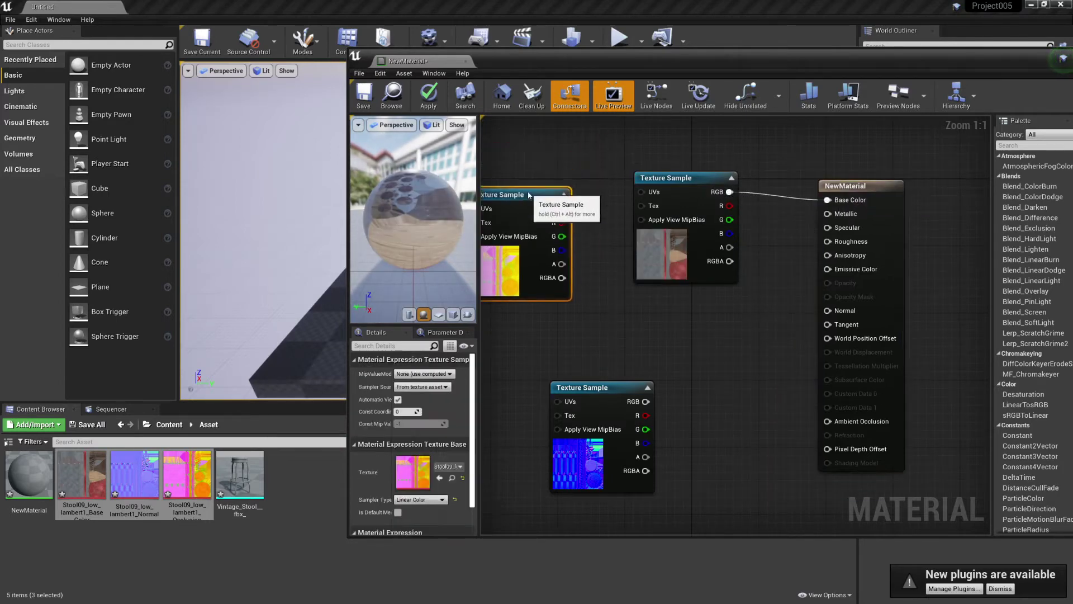
left_click_drag(629, 448, 704, 364)
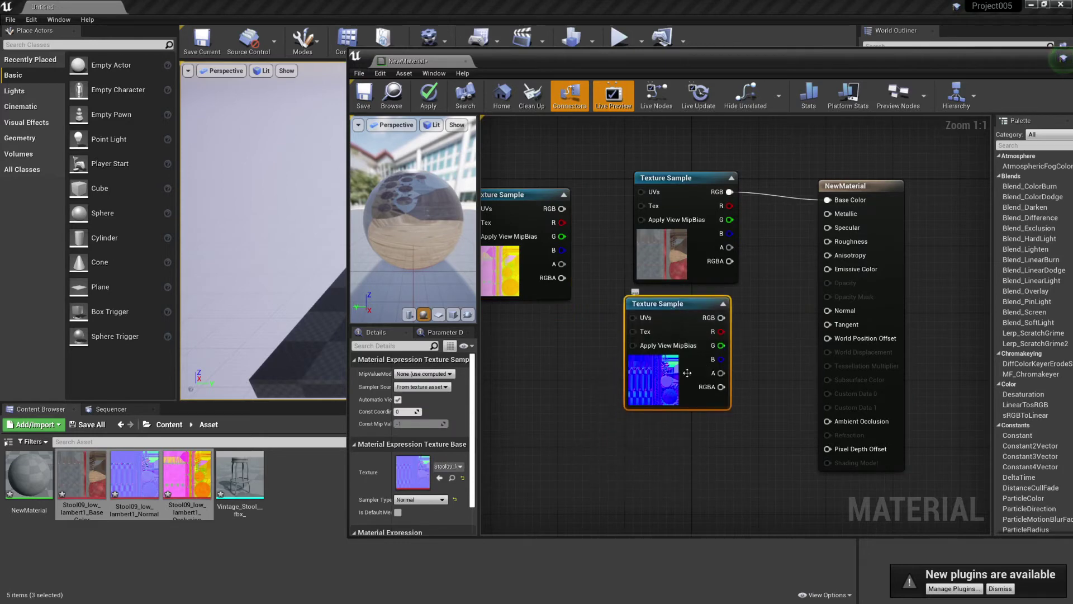
left_click_drag(699, 301, 832, 311)
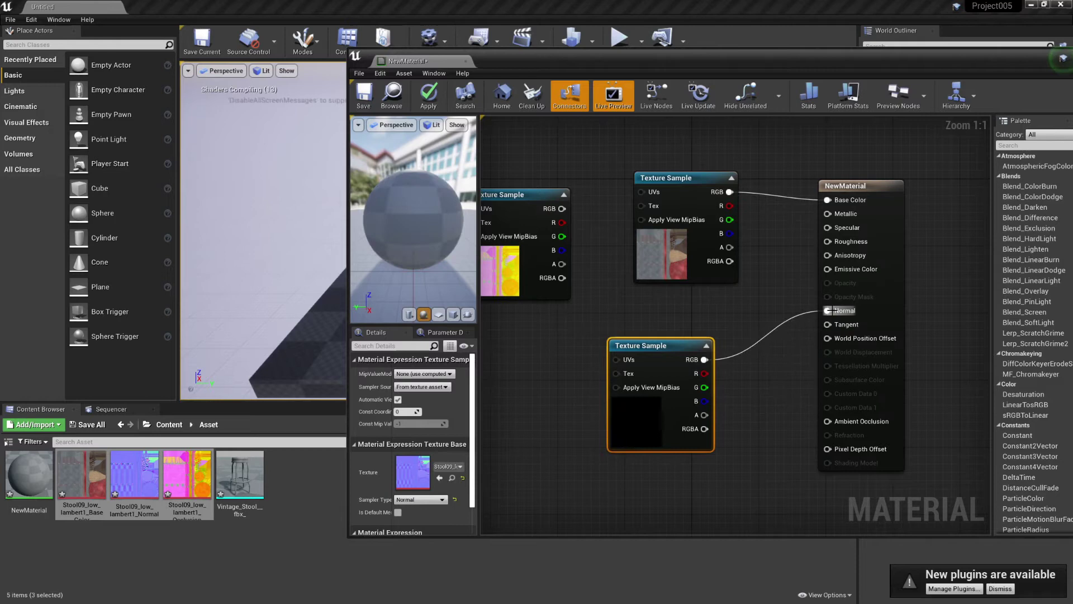
left_click_drag(671, 345, 704, 471)
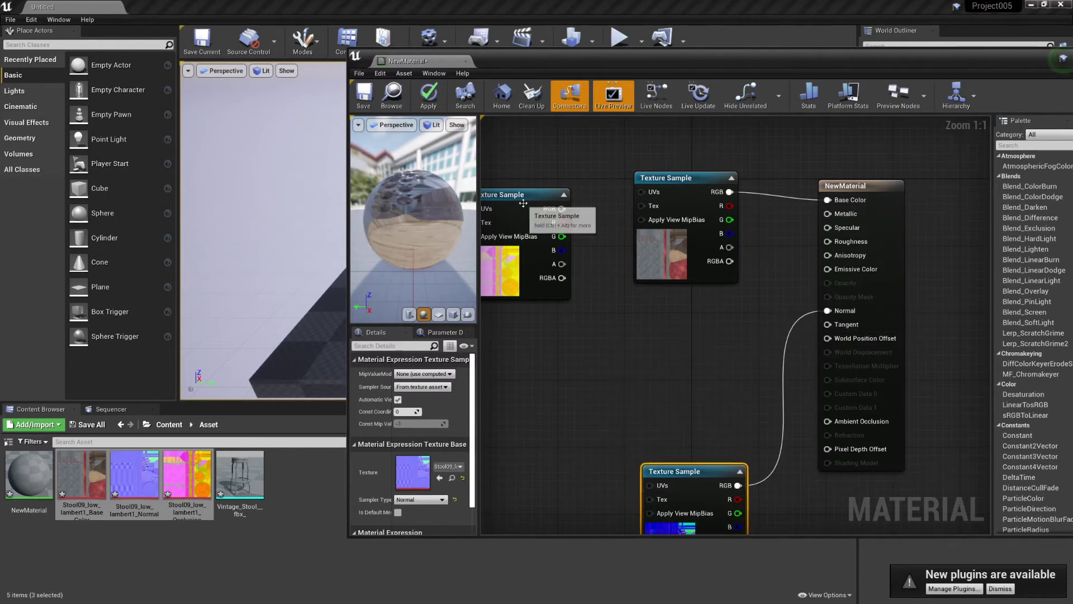
left_click_drag(524, 203, 724, 326)
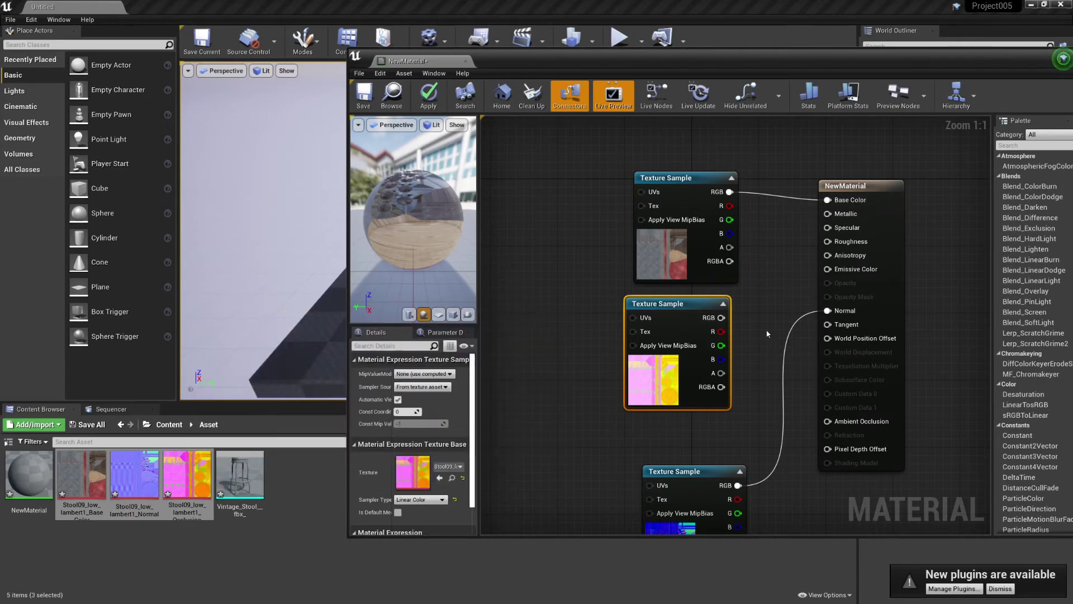
- Wire the ORM node's R, G and B channels to Ambient Occlusion, Roughness and Metallic
left_click_drag(721, 332, 828, 422)
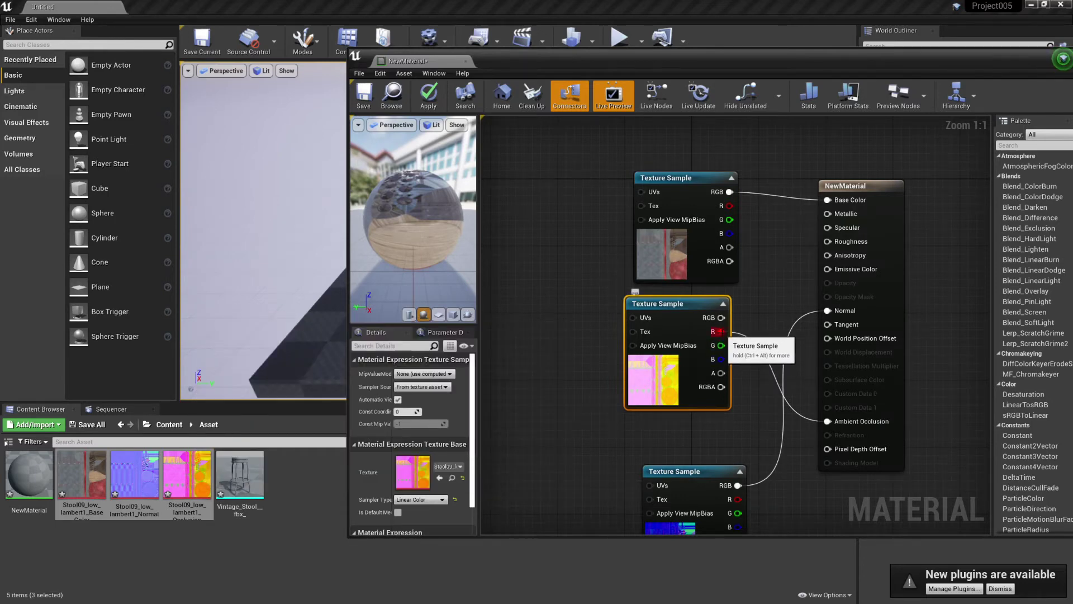
left_click_drag(723, 349, 828, 242)
left_click_drag(720, 360, 827, 214)
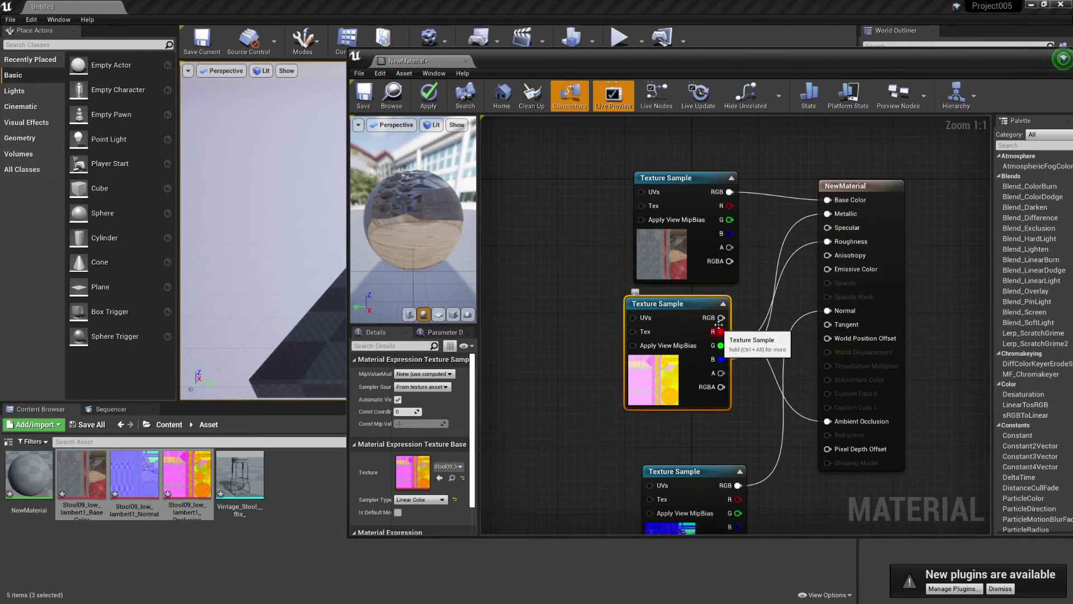
left_click_drag(682, 306, 665, 315)
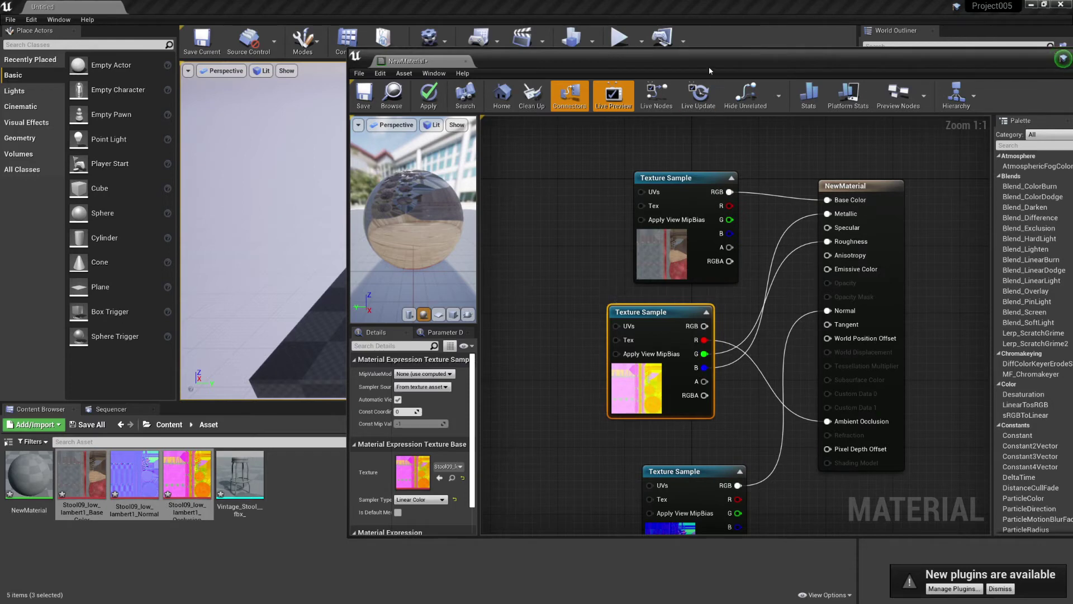
- Close the Material Editor, bringing up the prompt to apply NewMaterial's changes
left_click_drag(708, 66, 520, 98)
left_click(921, 87)
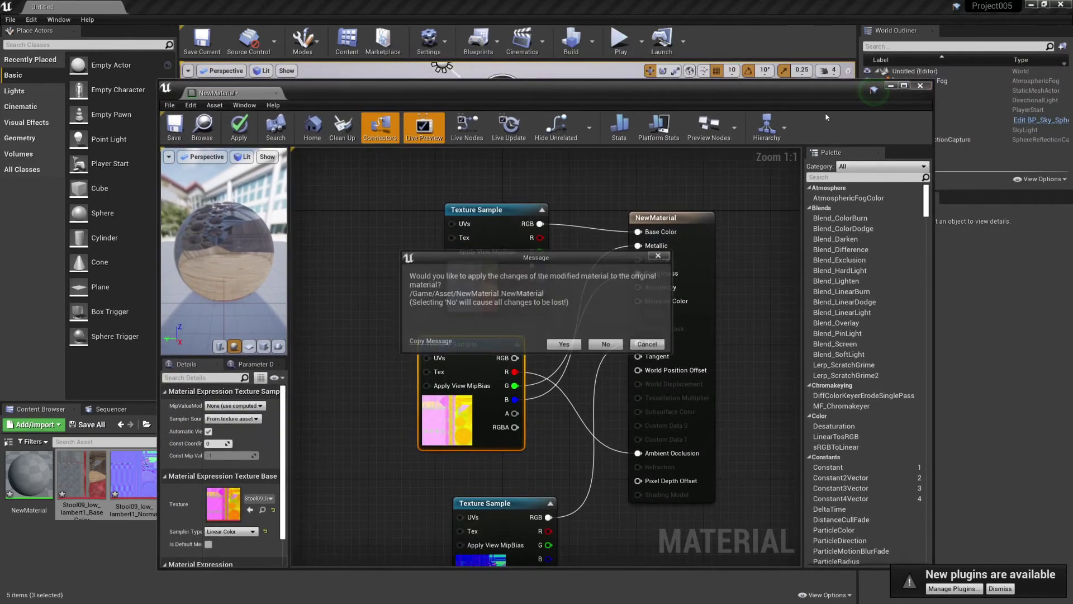
left_click_drag(533, 255, 583, 220)
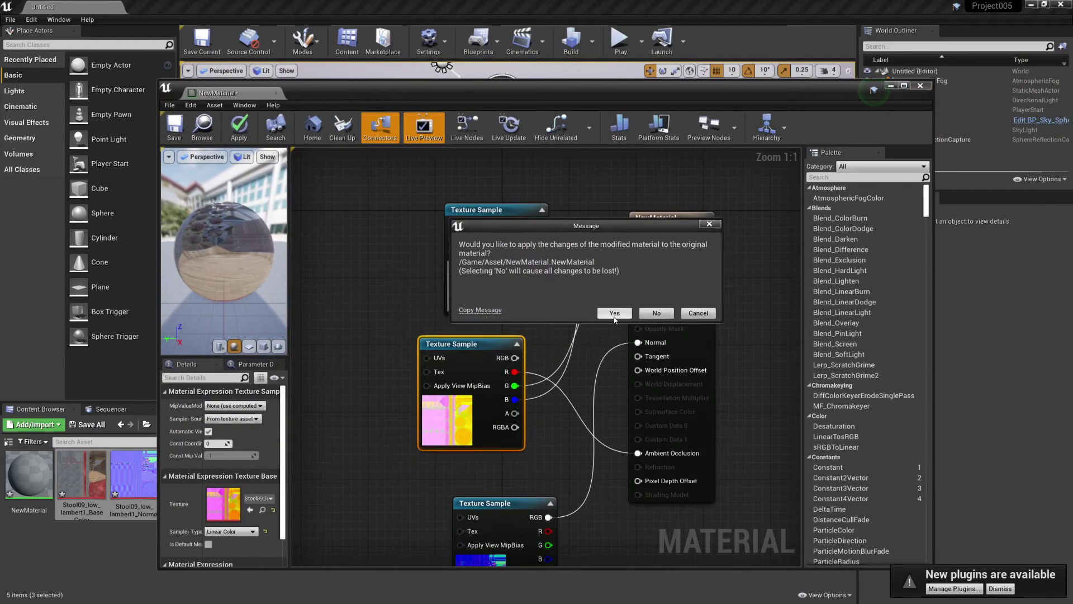
- Apply NewMaterial's changes and open the Vintage_Stool_fbx_ static mesh
left_click(614, 317)
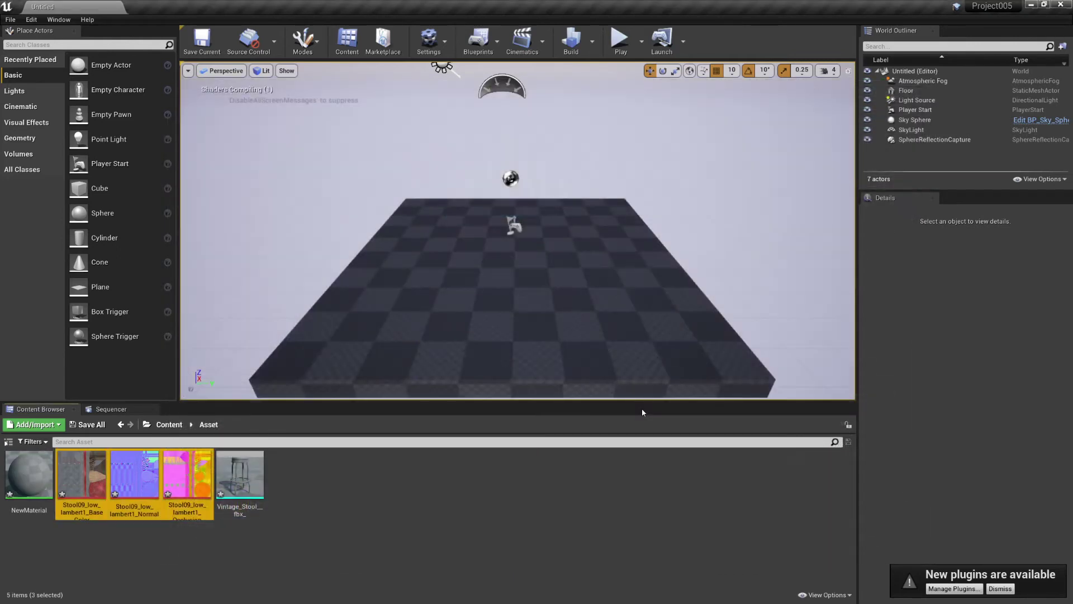
double_click(240, 476)
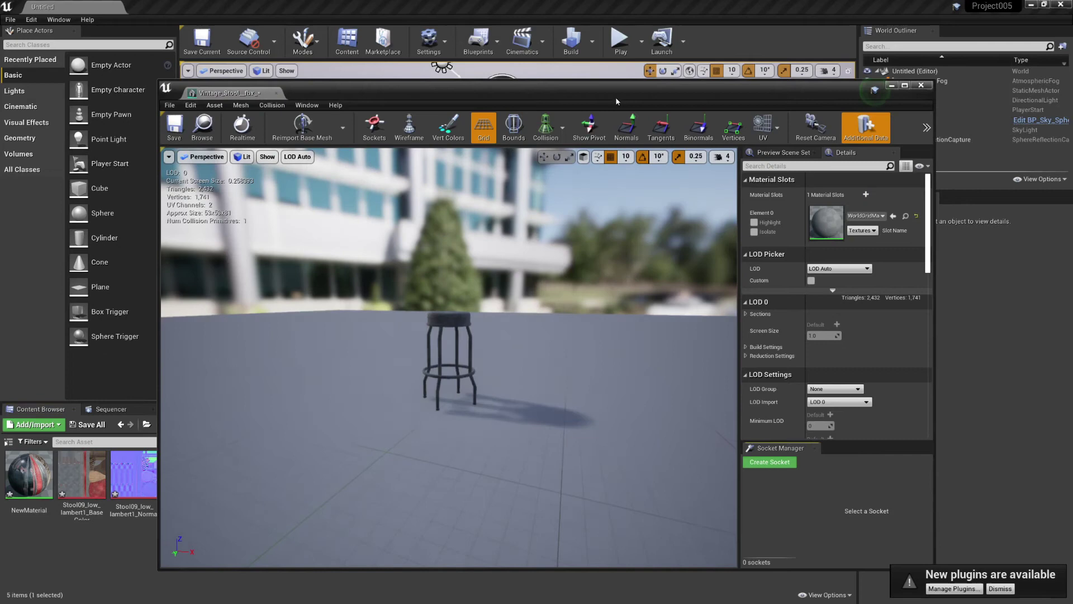
left_click_drag(615, 96, 669, 63)
- Assign NewMaterial to the stool's Element 0 slot and place the stool on the level floor
left_click_drag(25, 478, 880, 197)
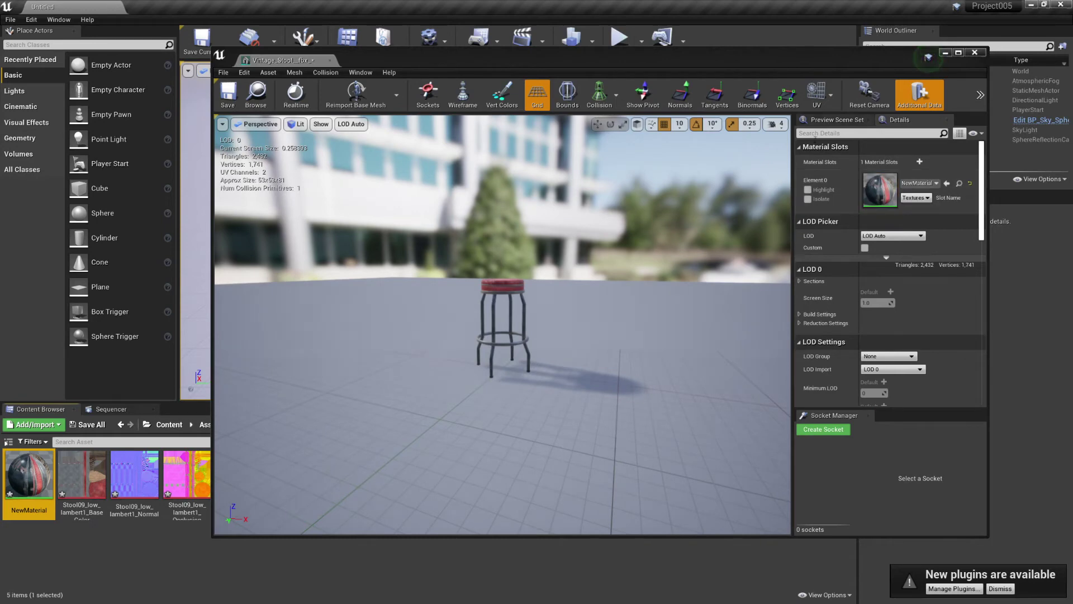
left_click(976, 54)
left_click_drag(241, 478, 510, 281)
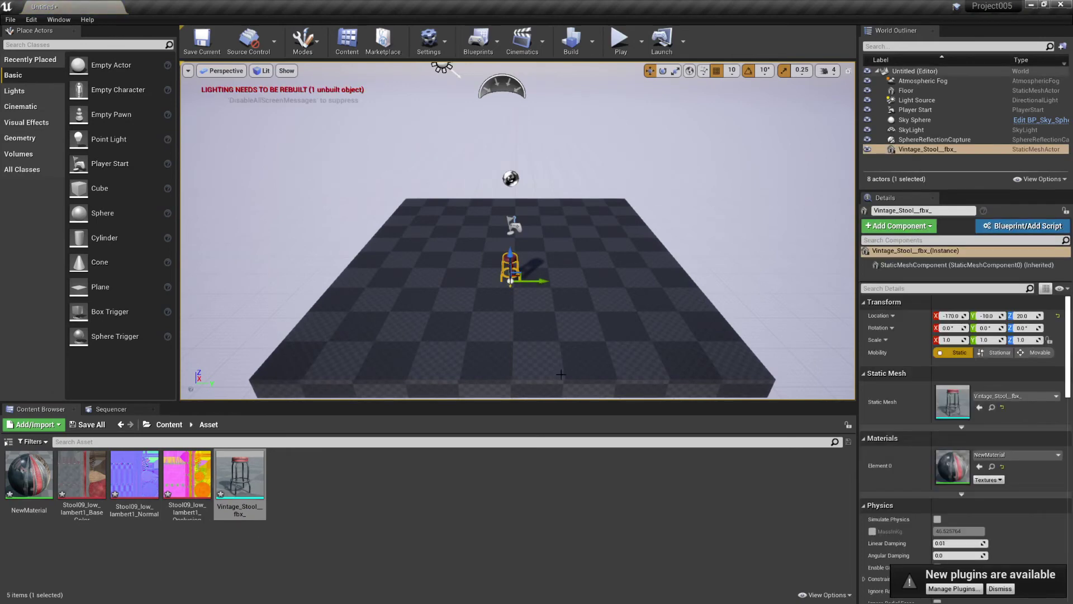
scroll(543, 357, "up", 6)
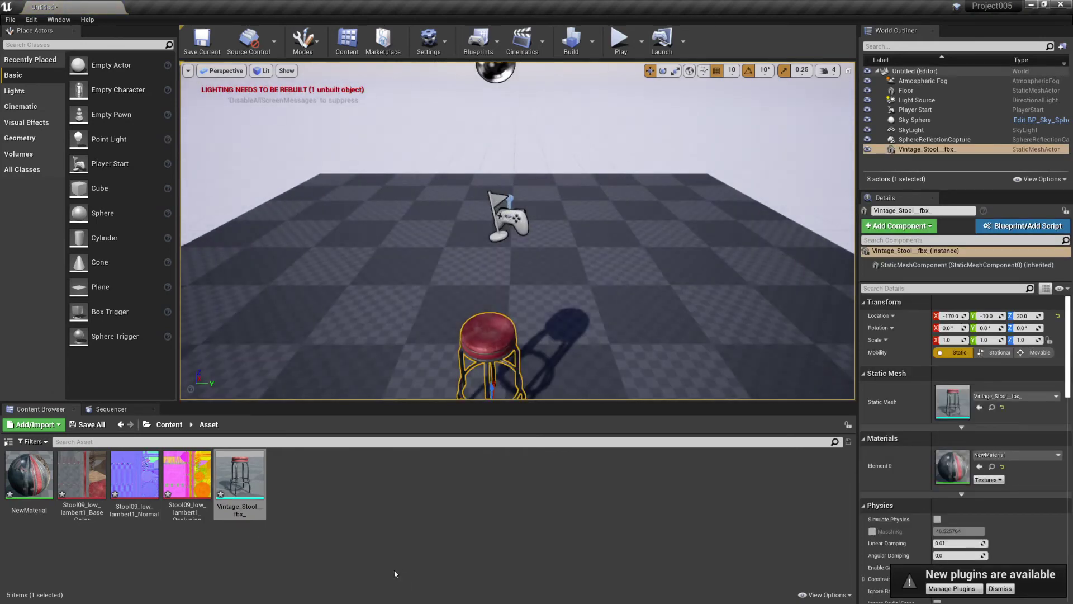
key("f")
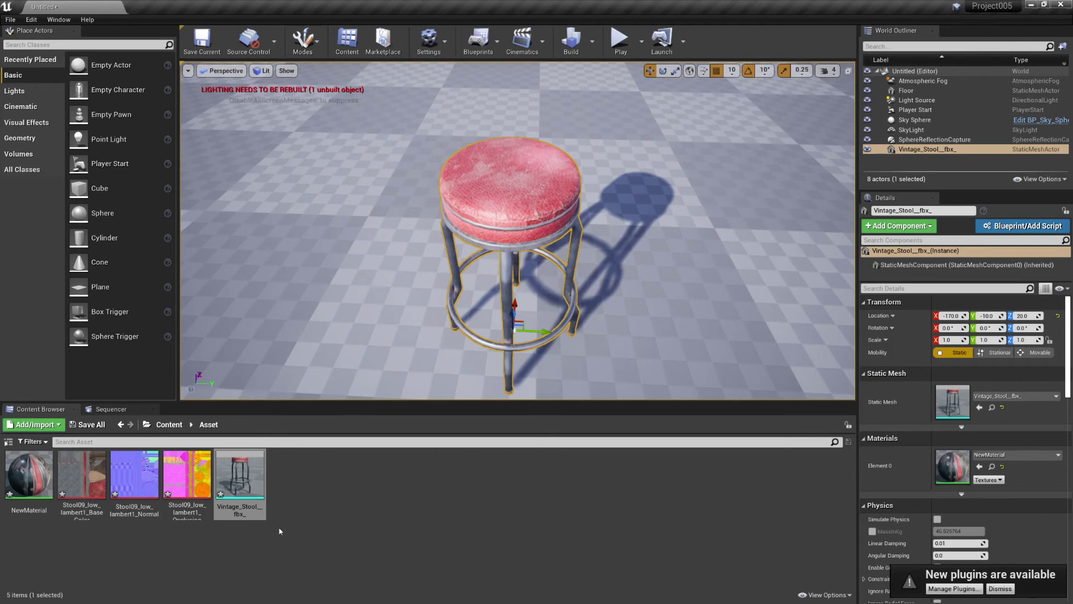
scroll(491, 352, "down", 6)
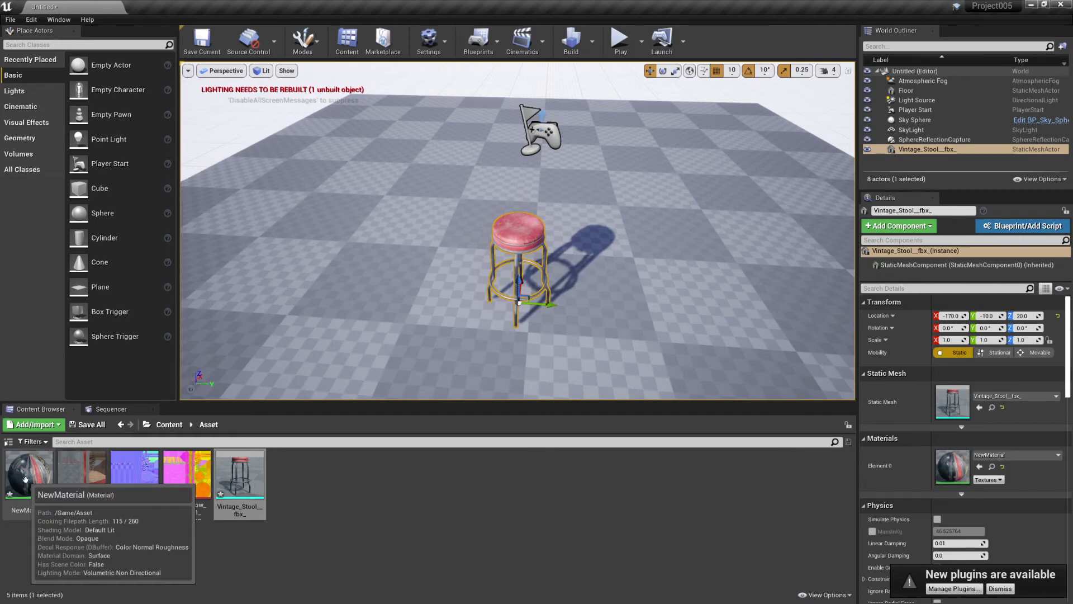
- Reopen NewMaterial and convert the base colour Texture Sample into a parameter named Basecolor
double_click(25, 479)
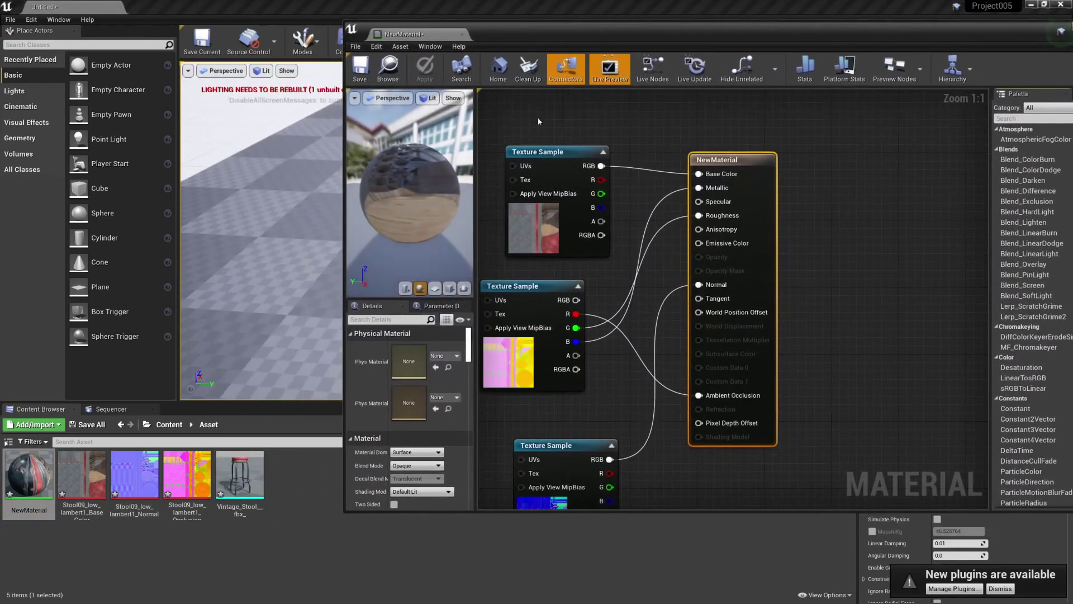
left_click_drag(554, 167, 570, 160)
left_click(531, 307)
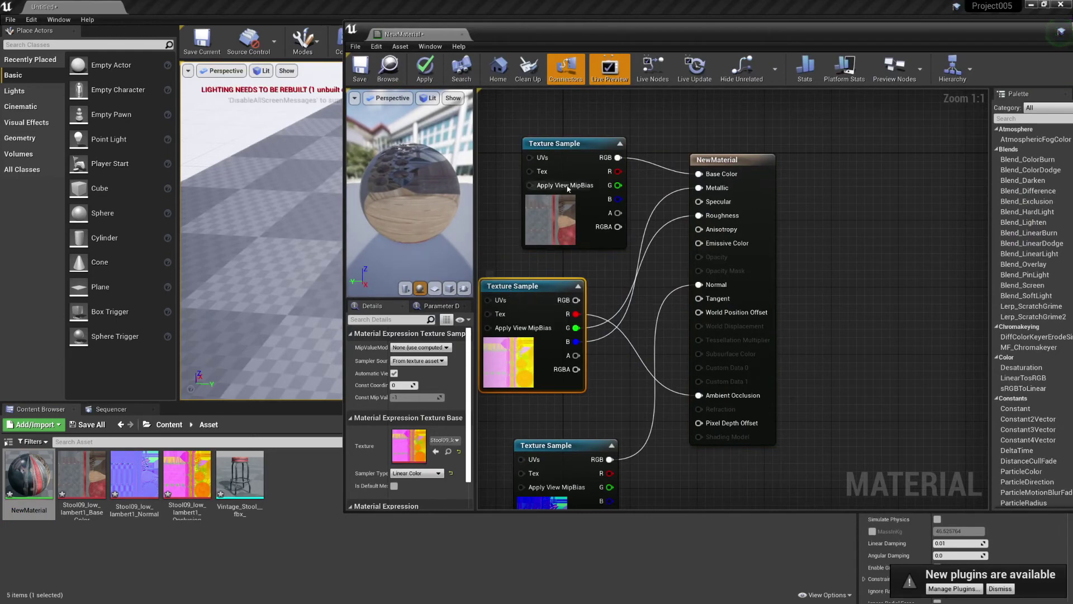
left_click(572, 137)
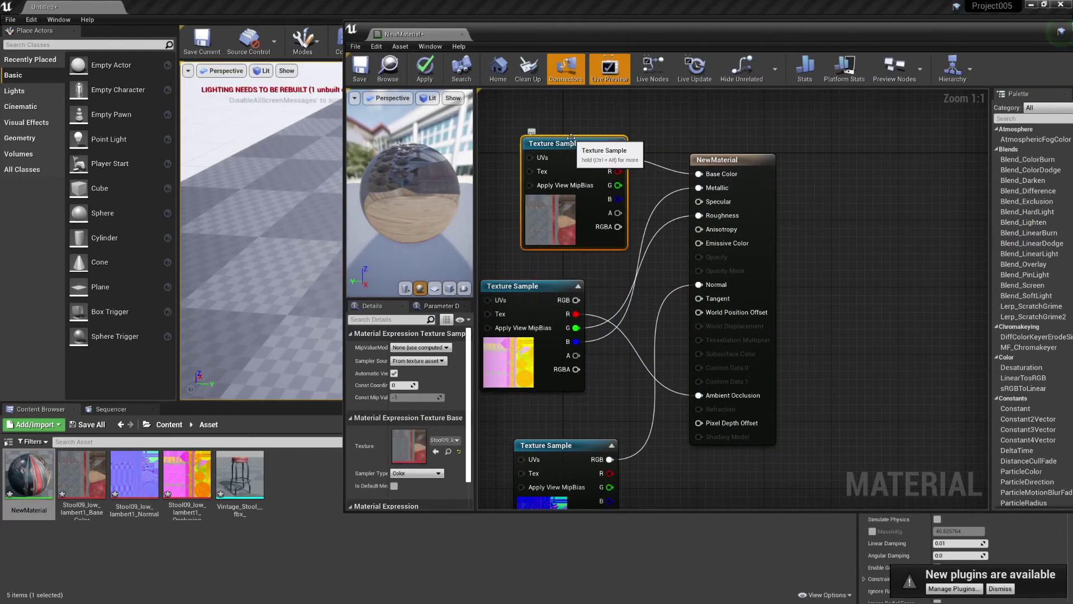
left_click(571, 137, "ctrl")
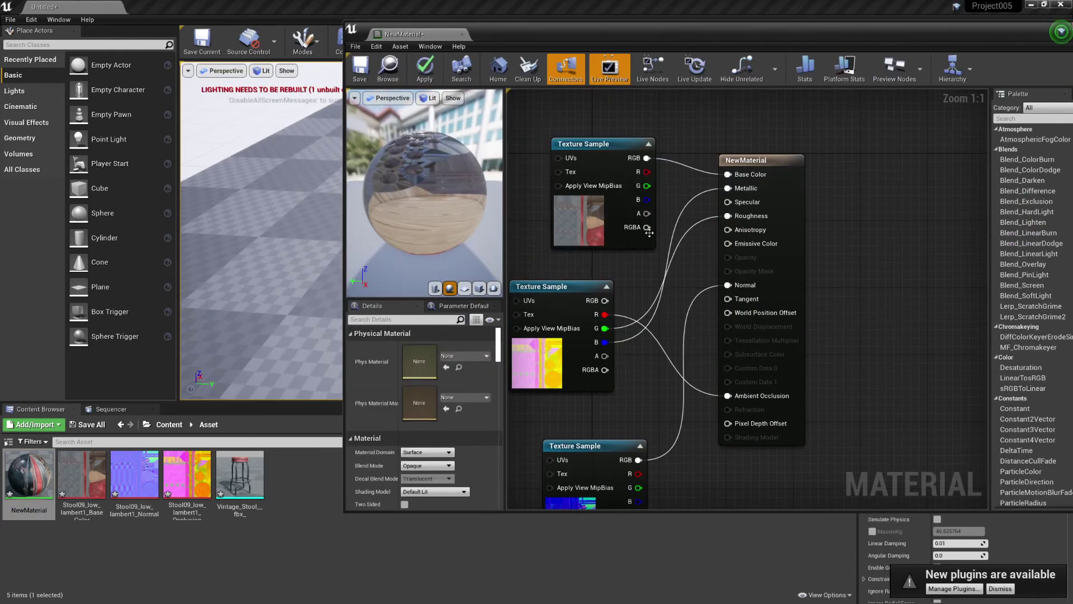
right_click(598, 146)
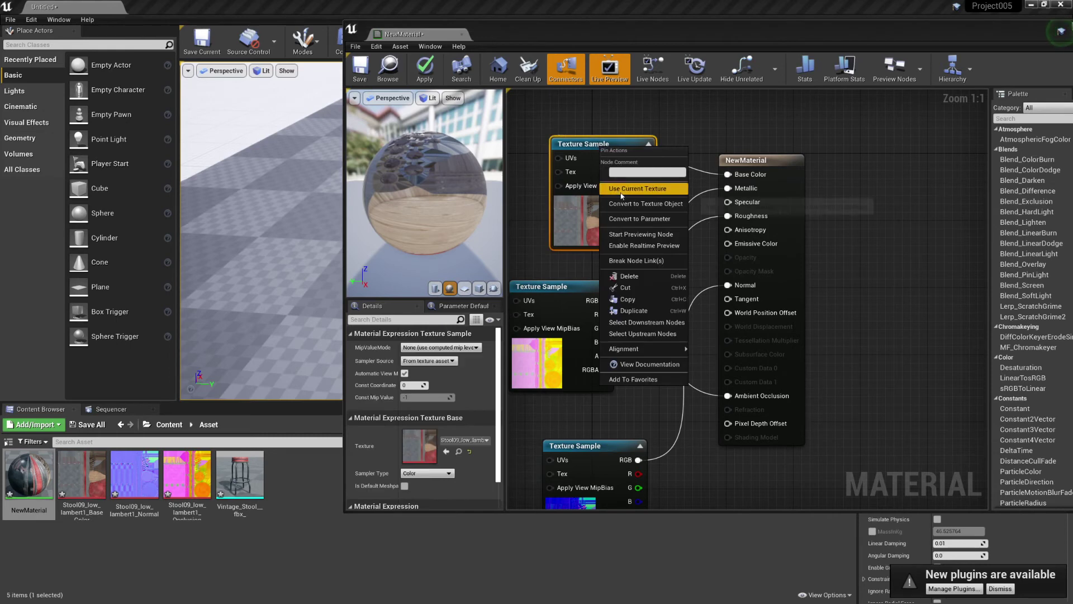
left_click(620, 224)
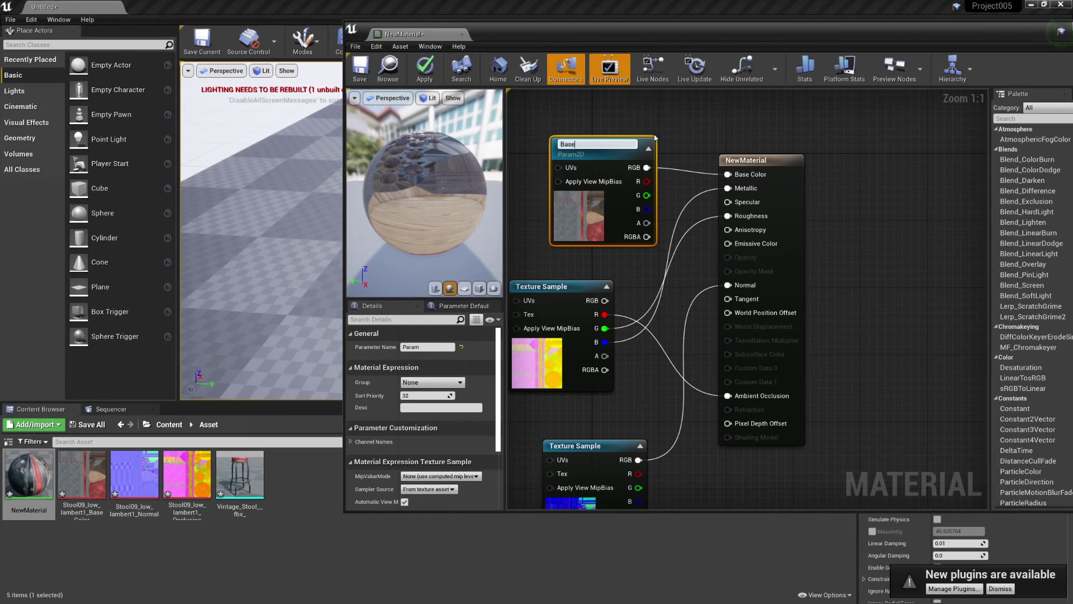
type("r")
- Convert the ORM Texture Sample into a parameter named AO_Roughness_Metallic
left_click_drag(544, 286, 568, 286)
right_click(568, 286)
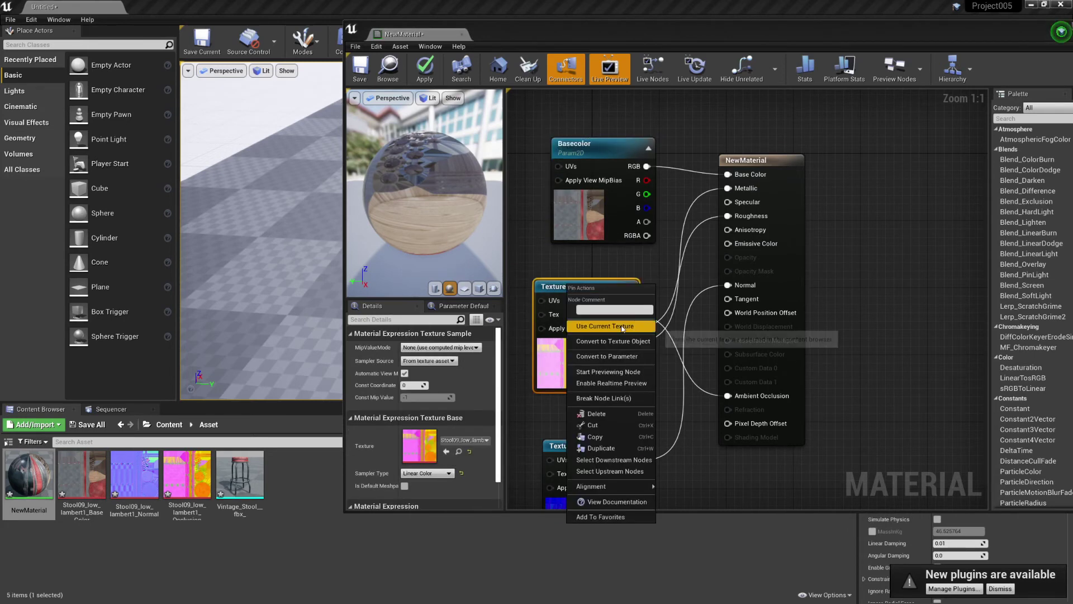
left_click(628, 362)
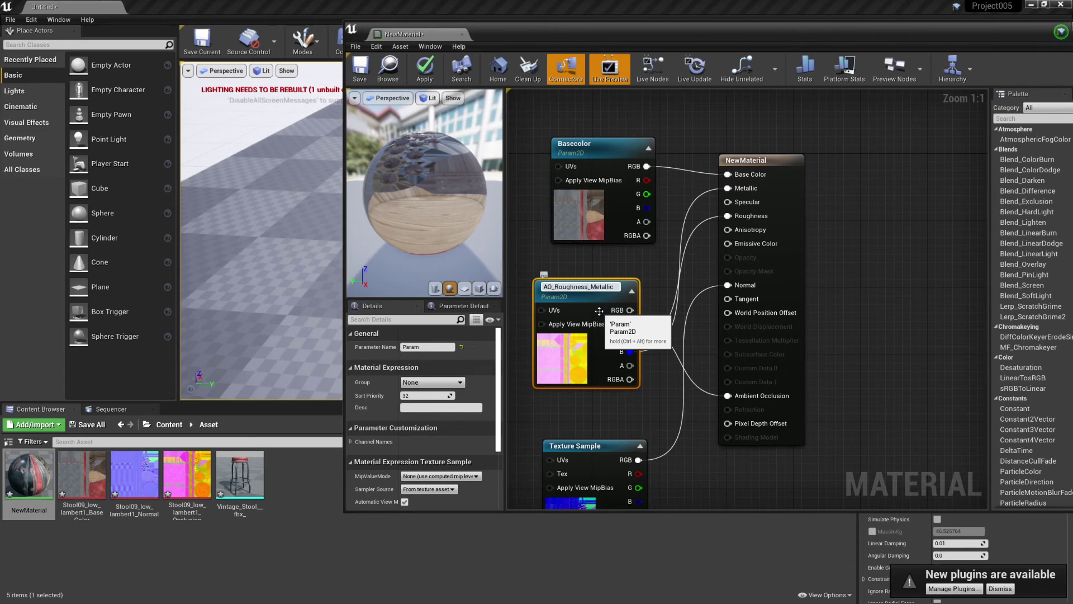
key("Return")
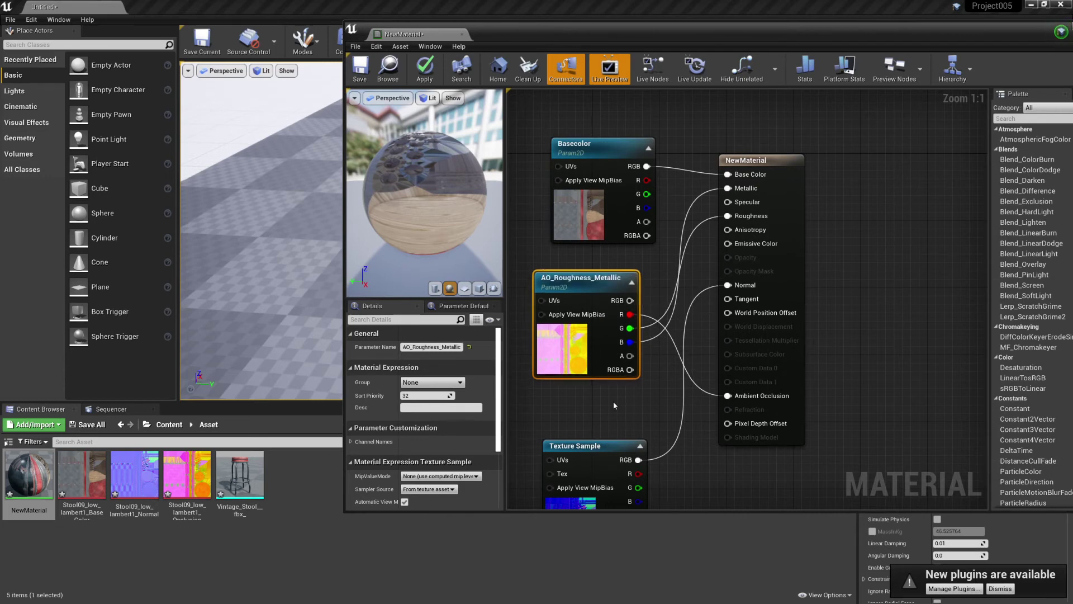
right_click_drag(614, 406, 618, 317)
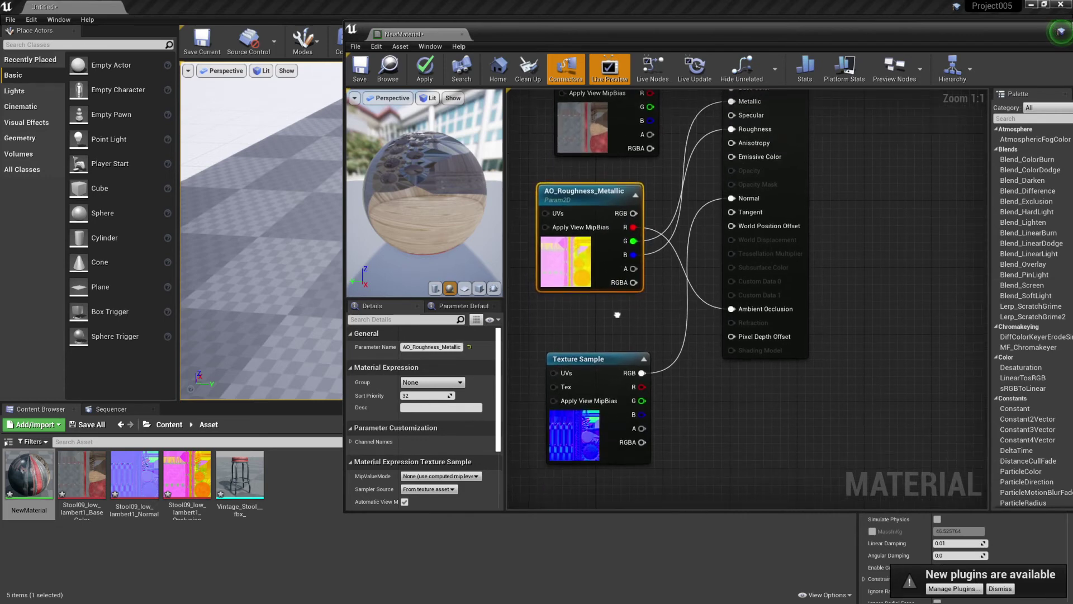
- Convert the normal Texture Sample into a parameter named Normal_Map
right_click(593, 360)
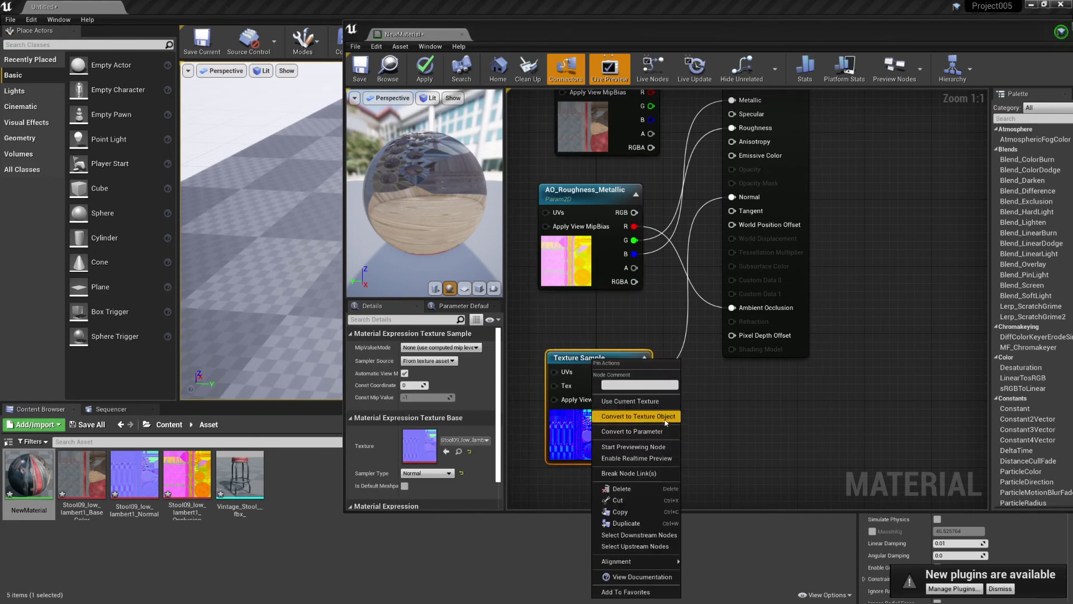
left_click(631, 431)
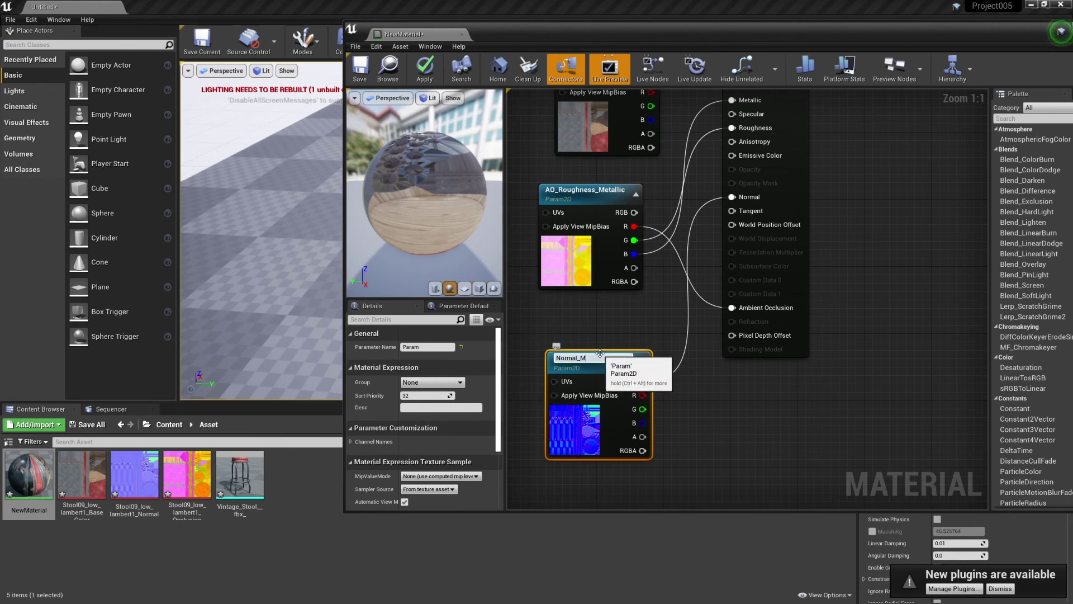
key("Return")
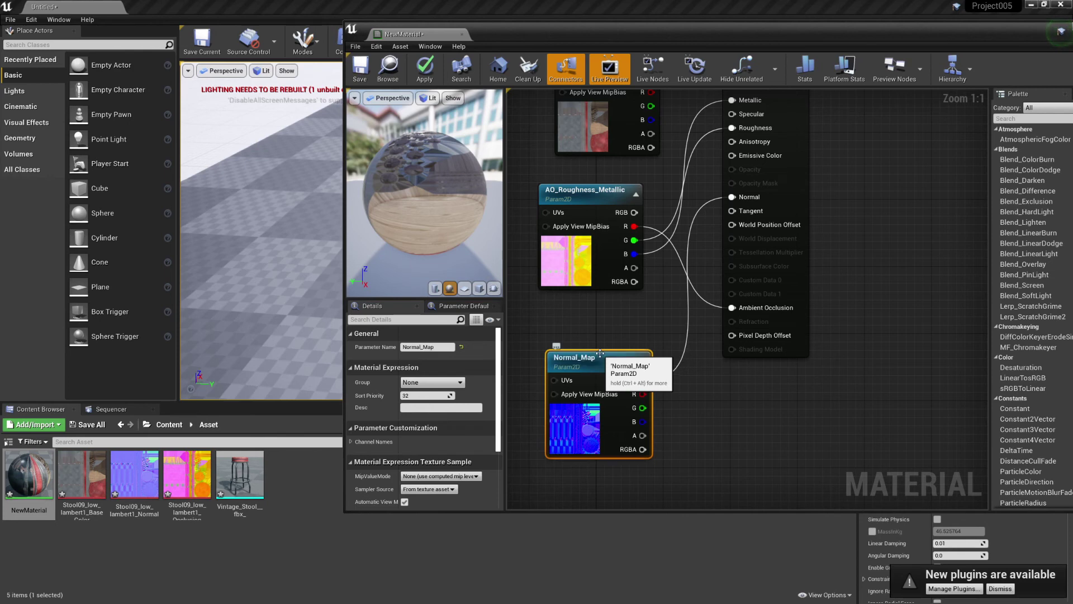
right_click_drag(600, 353, 534, 424)
- Close the Material Editor and apply the changes to NewMaterial
left_click_drag(762, 34, 620, 57)
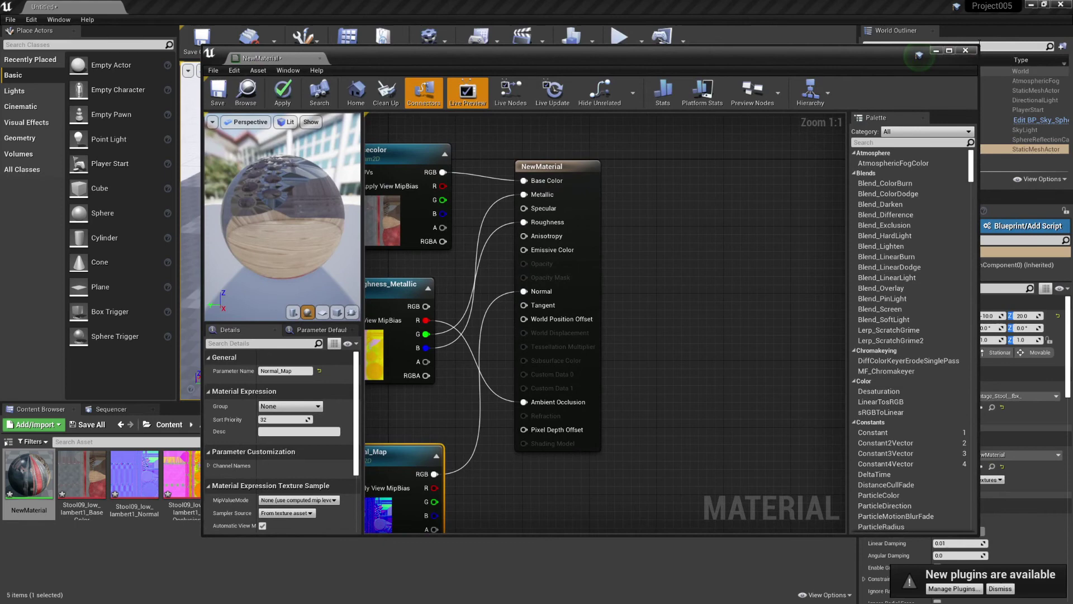
left_click(970, 52)
left_click(564, 344)
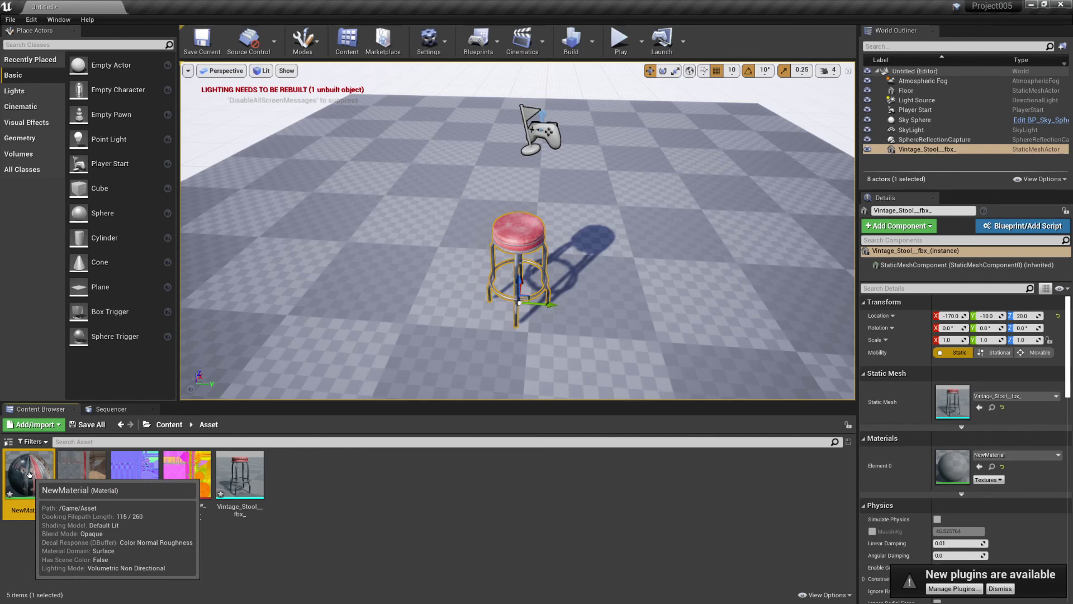
- Create a material instance of NewMaterial named NewMaterial_Inst
right_click(29, 474)
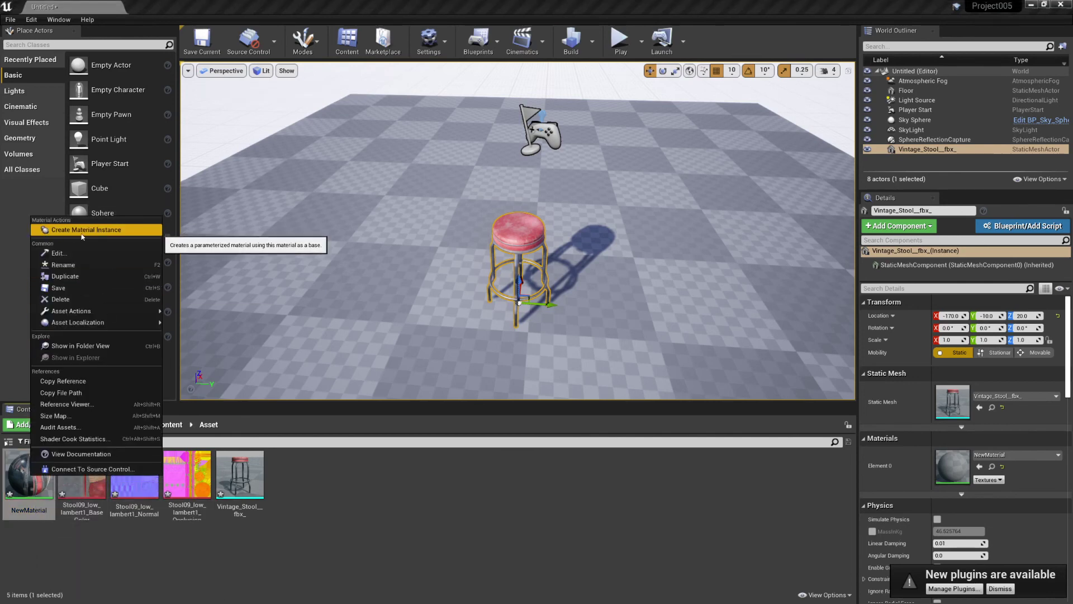
left_click(123, 231)
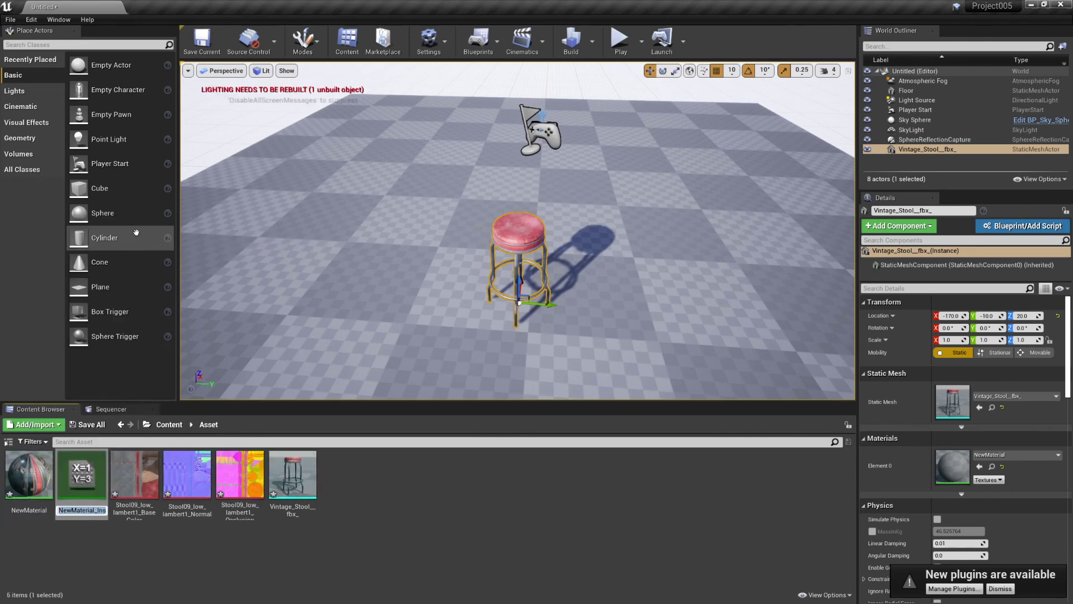
key("Return")
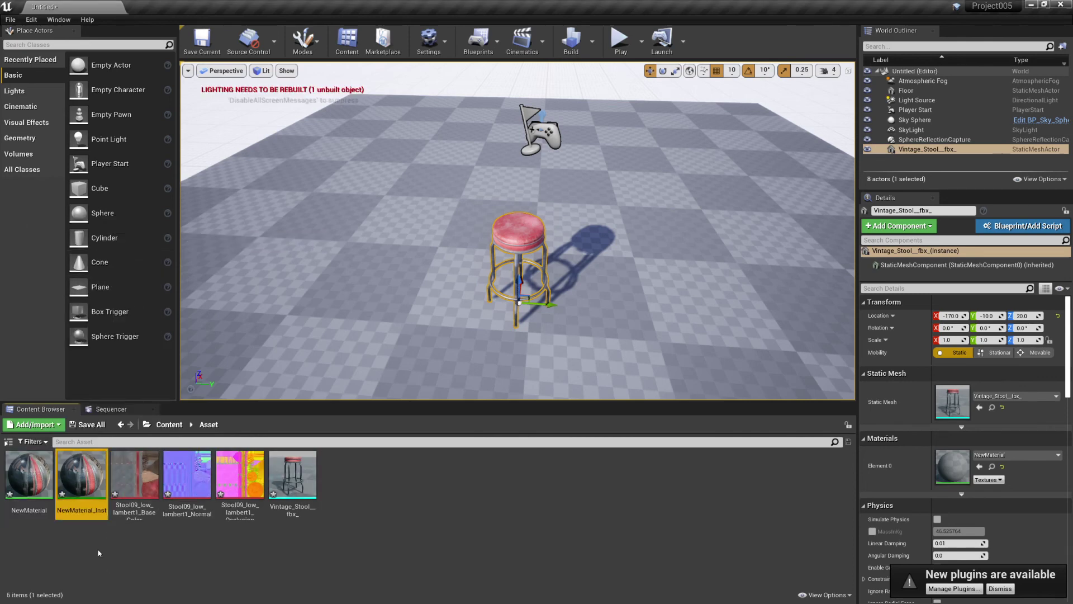
- In NewMaterial_Inst, enable the AO_Roughness_Metallic, Basecolor and Normal_Map texture overrides
double_click(86, 476)
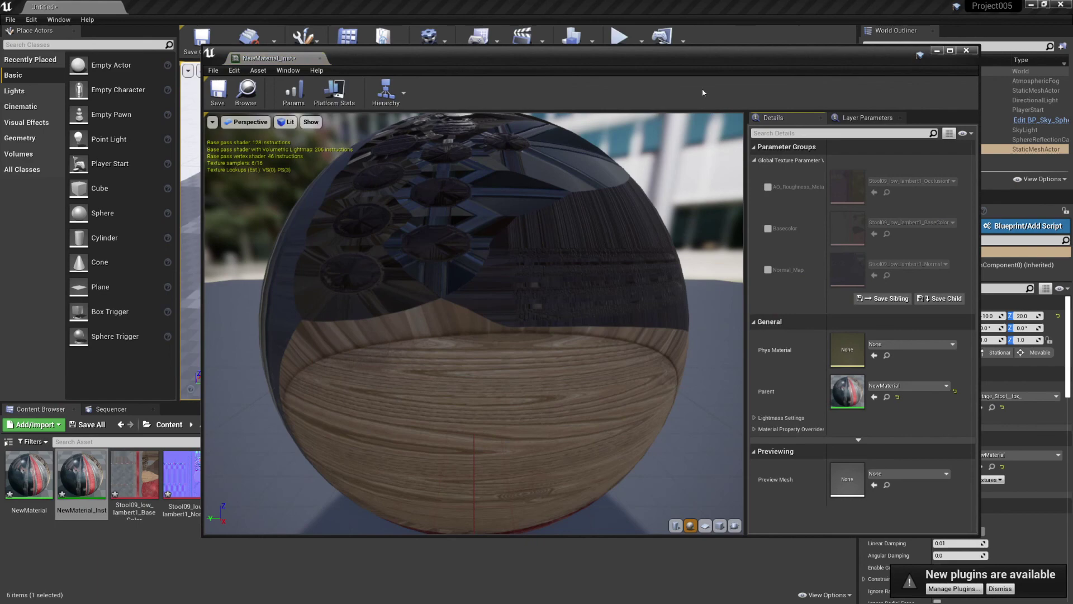
left_click_drag(719, 60, 766, 28)
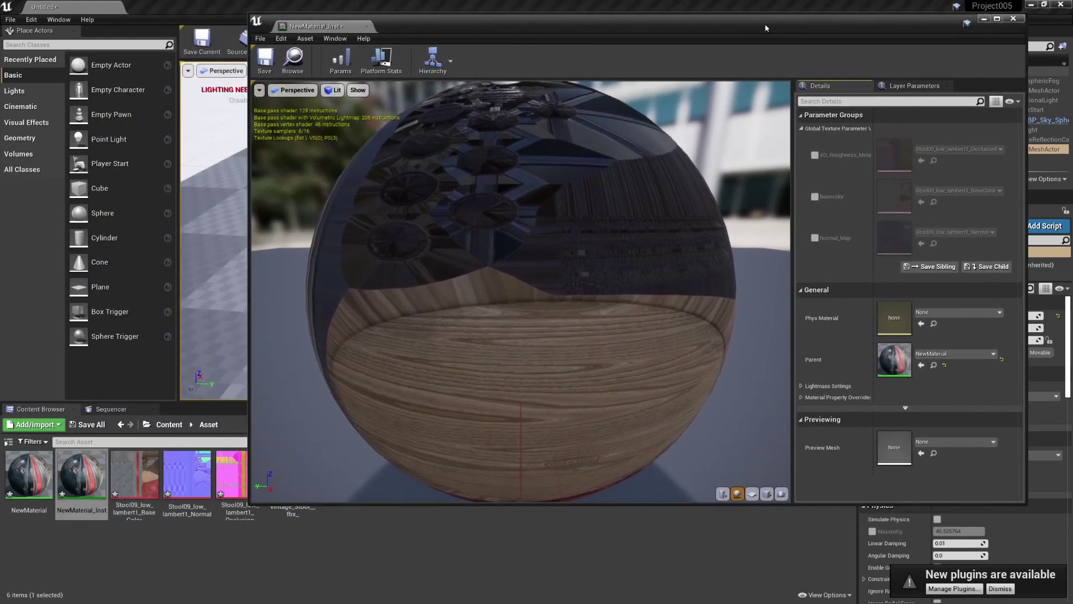
left_click_drag(630, 257, 613, 290)
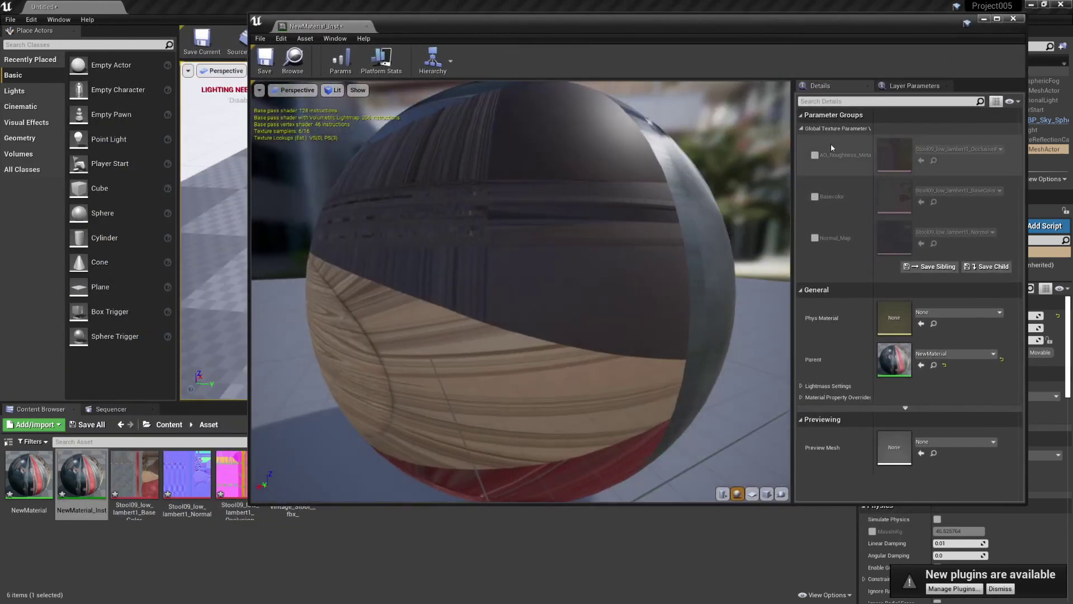
left_click(815, 156)
left_click(815, 196)
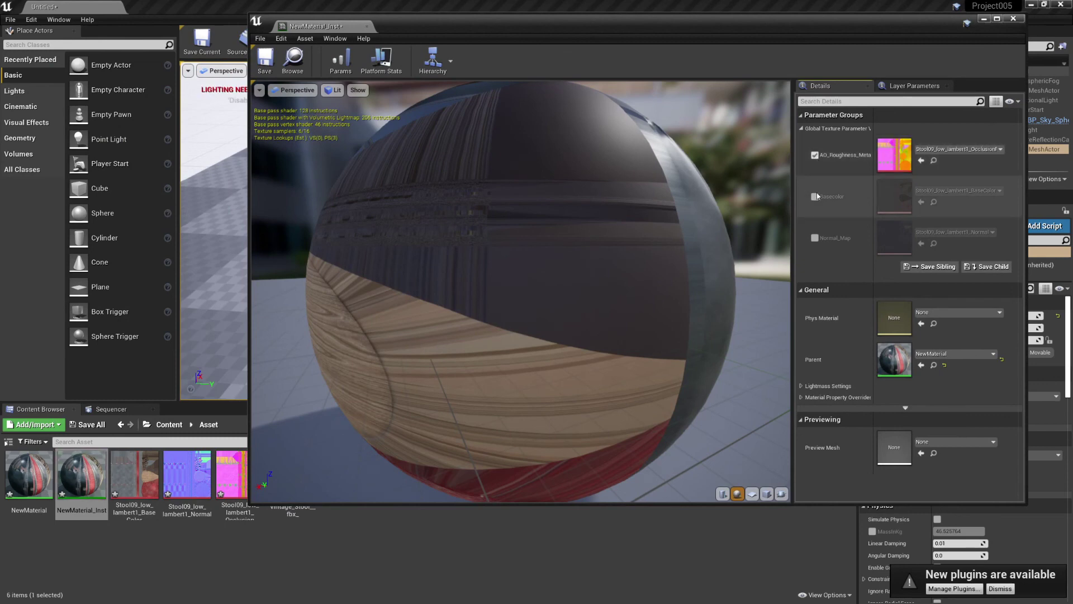
left_click(814, 237)
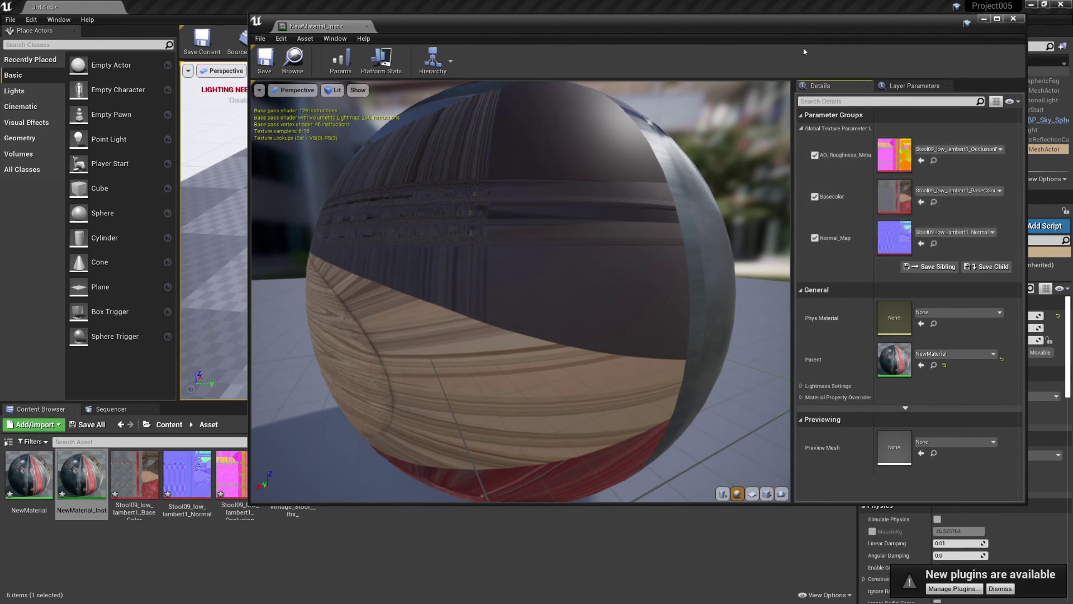
left_click_drag(639, 31, 699, 36)
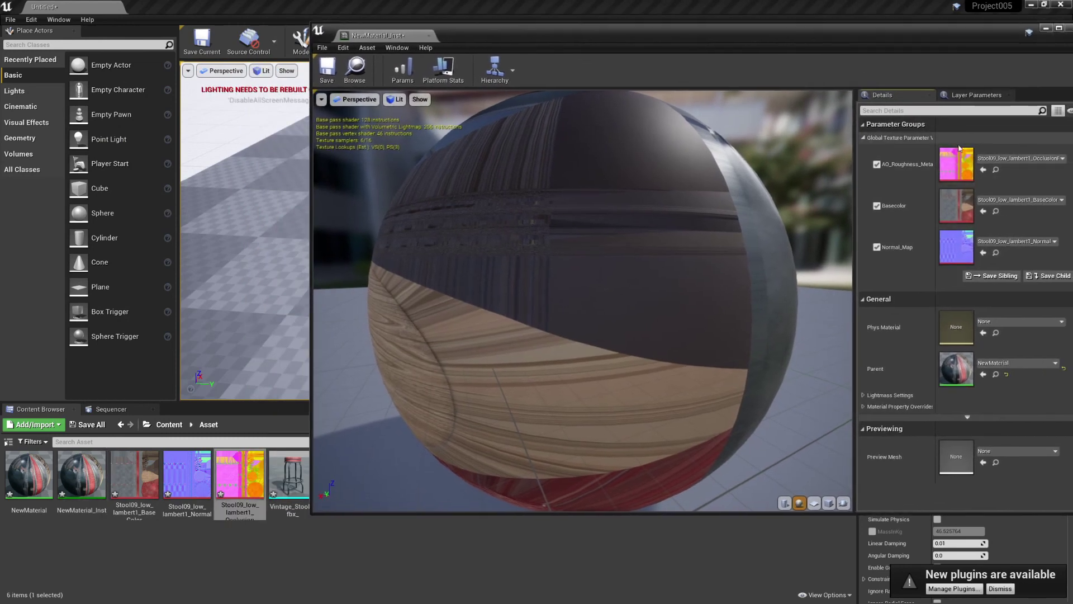
left_click(236, 559)
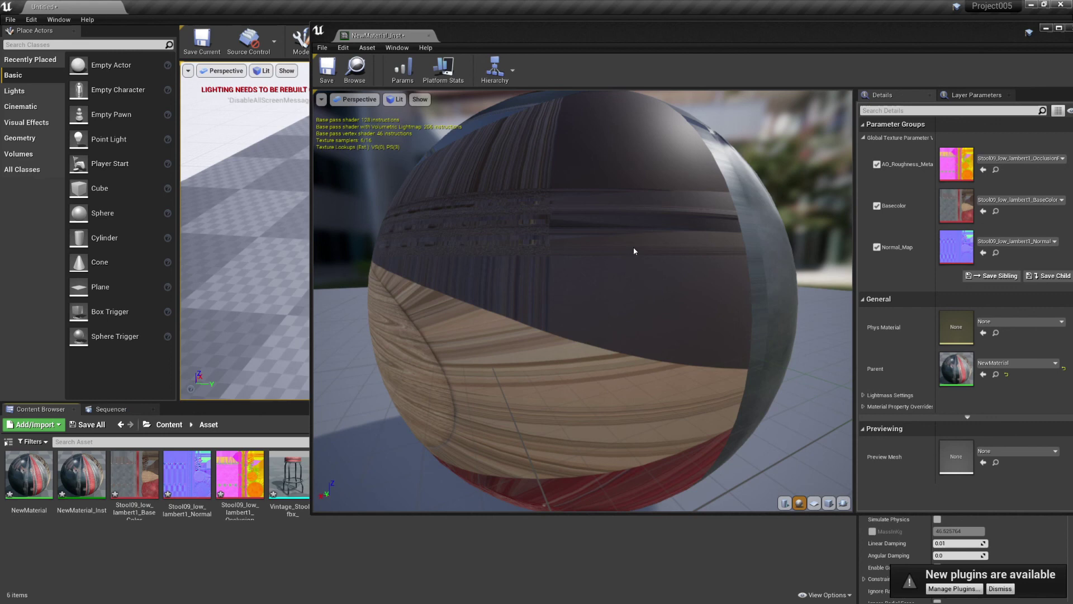
left_click(79, 537)
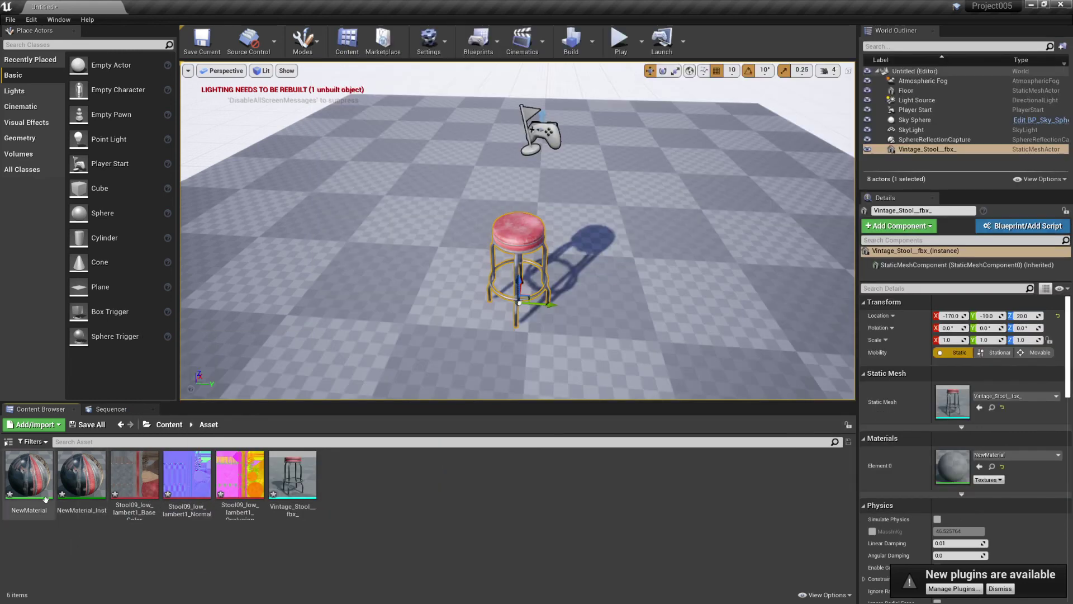
- Create another material instance of NewMaterial, keeping the default name NewMaterial_Inst1
right_click(29, 486)
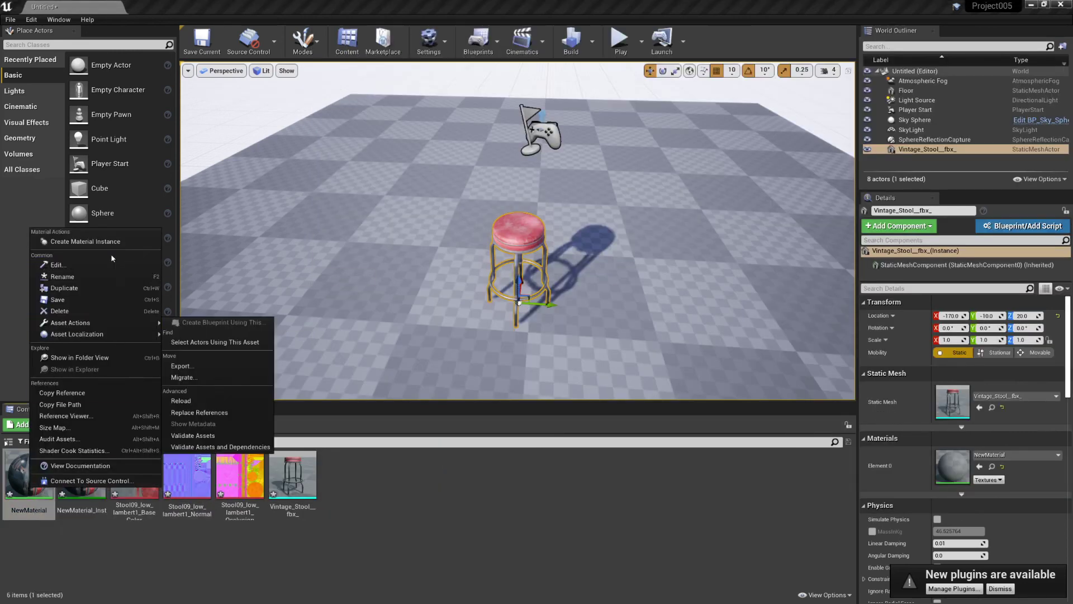
left_click(56, 242)
key("Return")
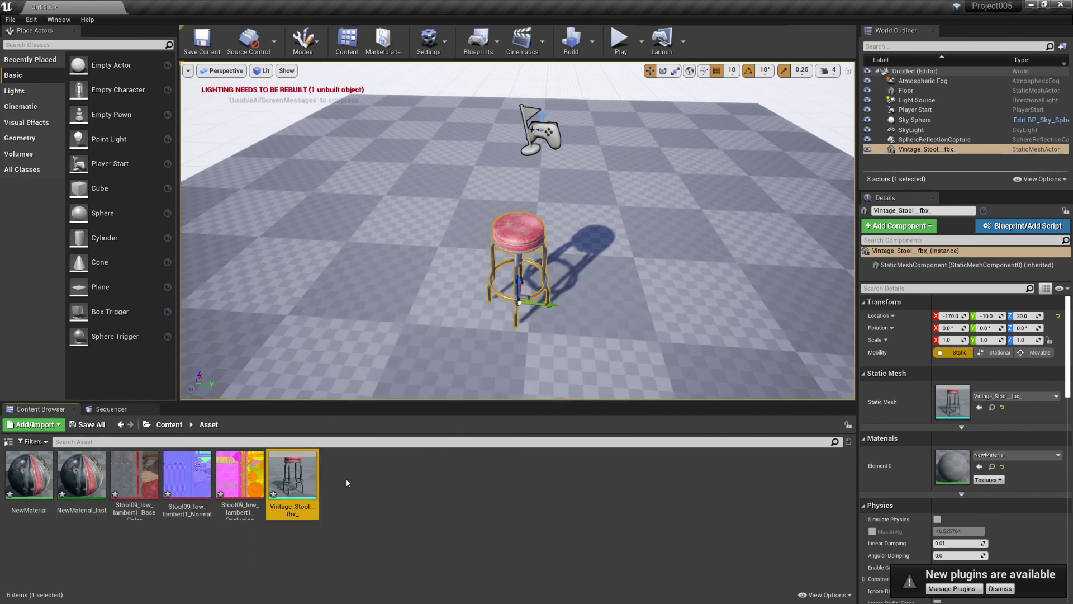
- Assign NewMaterial_Inst to the Vintage_Stool mesh's Element 0 material slot
double_click(292, 477)
left_click_drag(101, 464, 850, 165)
mouse_move(749, 125)
left_mouse_down()
mouse_move(738, 145)
mouse_move(749, 126)
left_mouse_up()
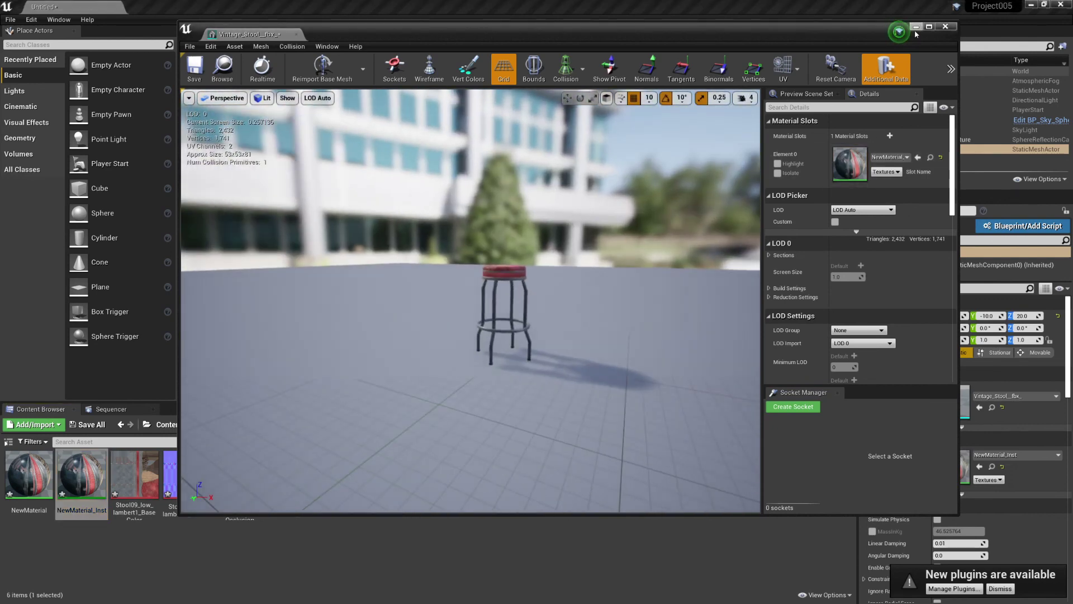
left_click(945, 28)
mouse_move(385, 355)
left_mouse_down()
mouse_move(386, 313)
mouse_move(386, 335)
left_mouse_up()
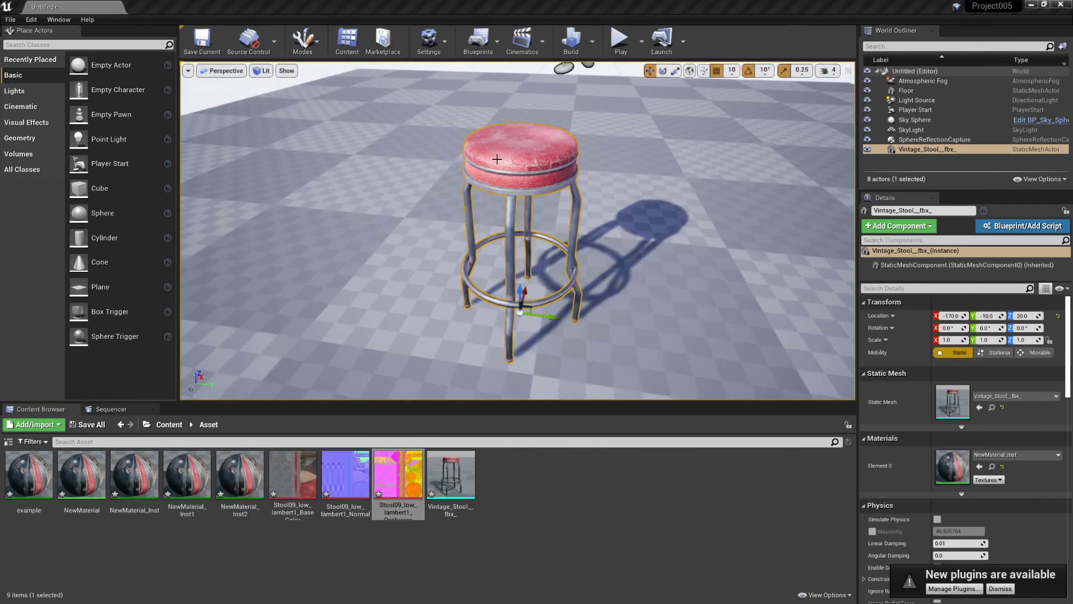